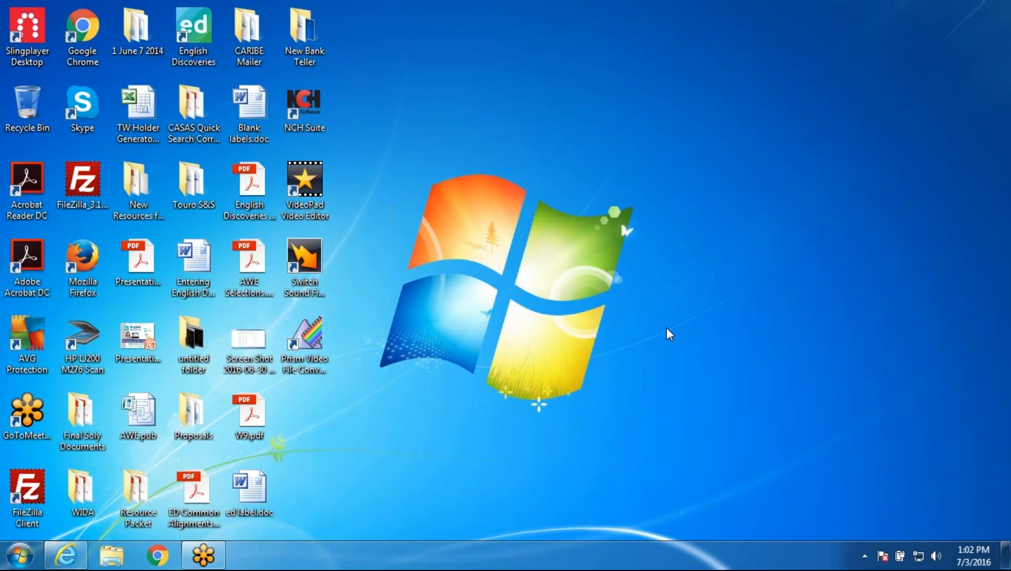
Step: Launch English Discoveries and log into the TMS as 'admin' with the administrator password
left_click(194, 37)
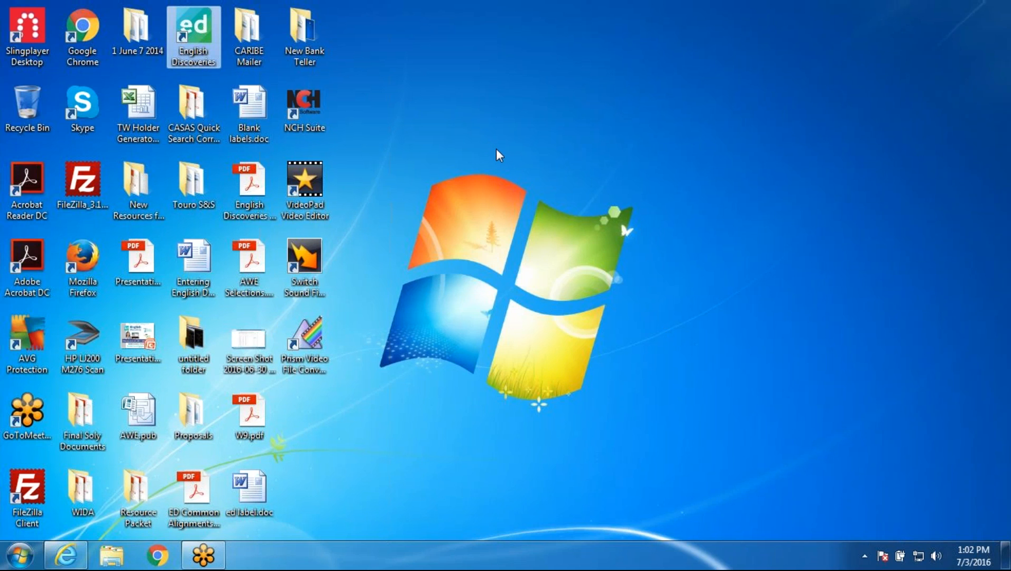
double_click(185, 15)
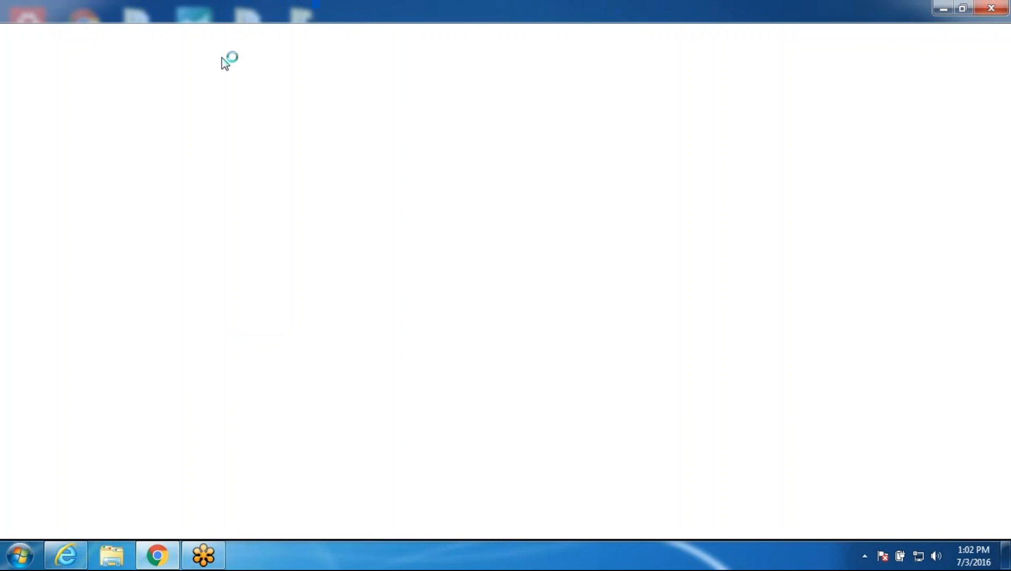
left_click(61, 68)
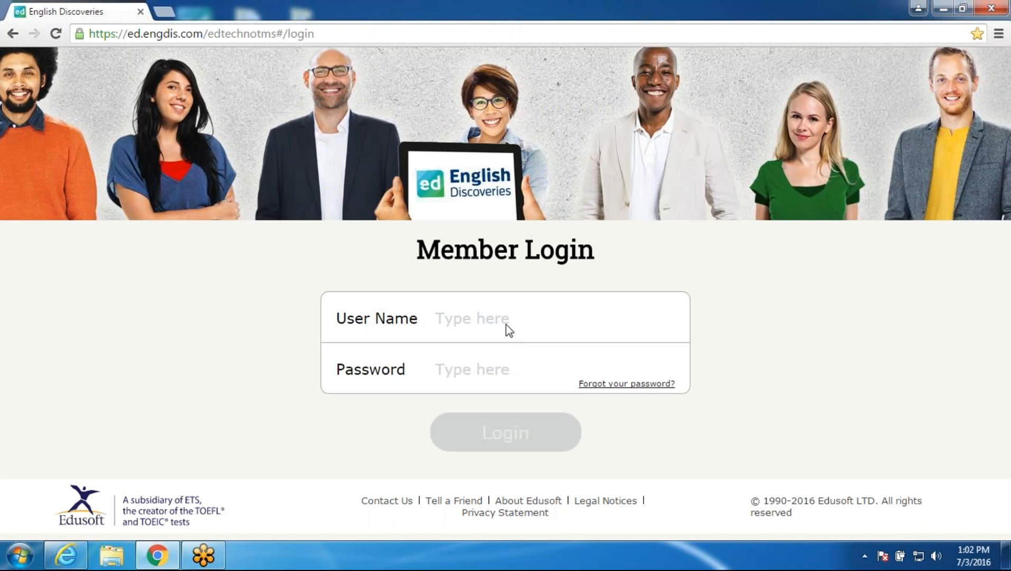
left_click(500, 318)
type("admin")
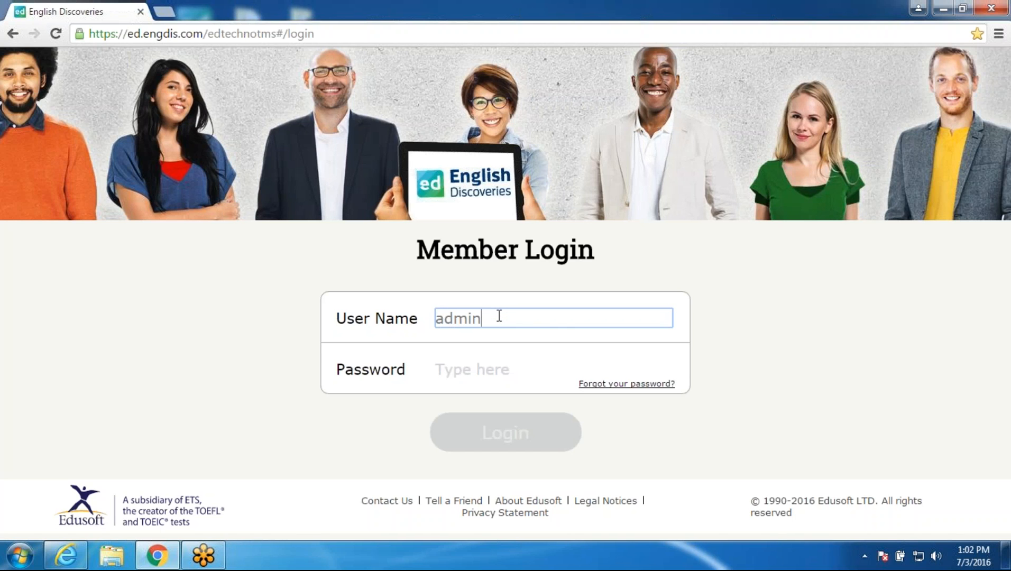
key("Tab")
type("•••••••••")
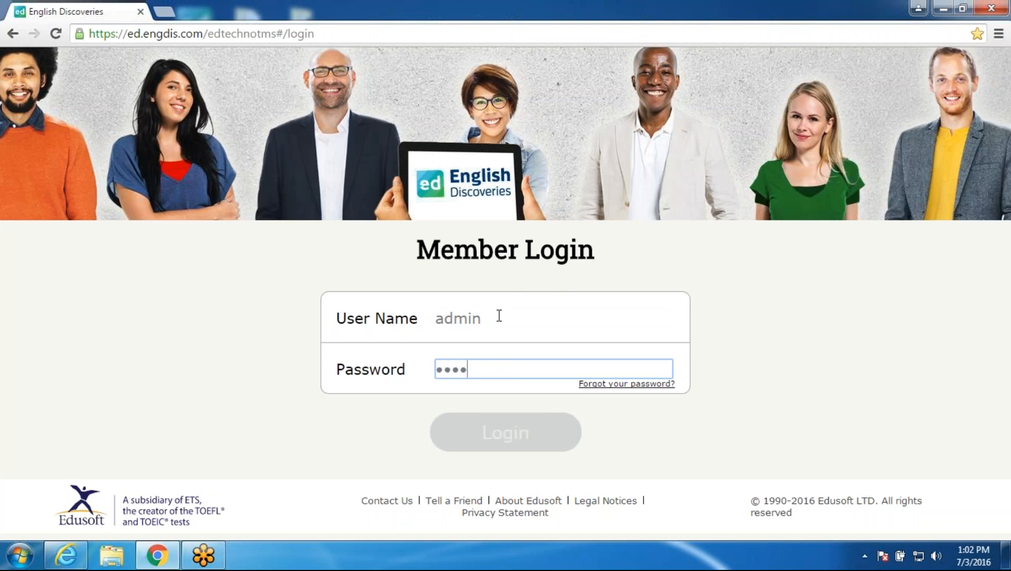
type("•")
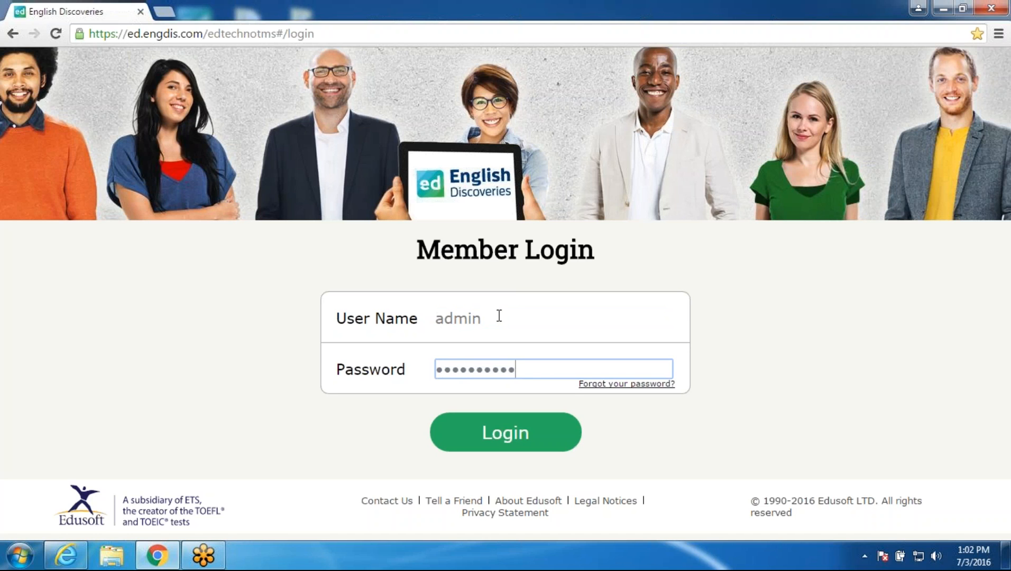
left_click(524, 437)
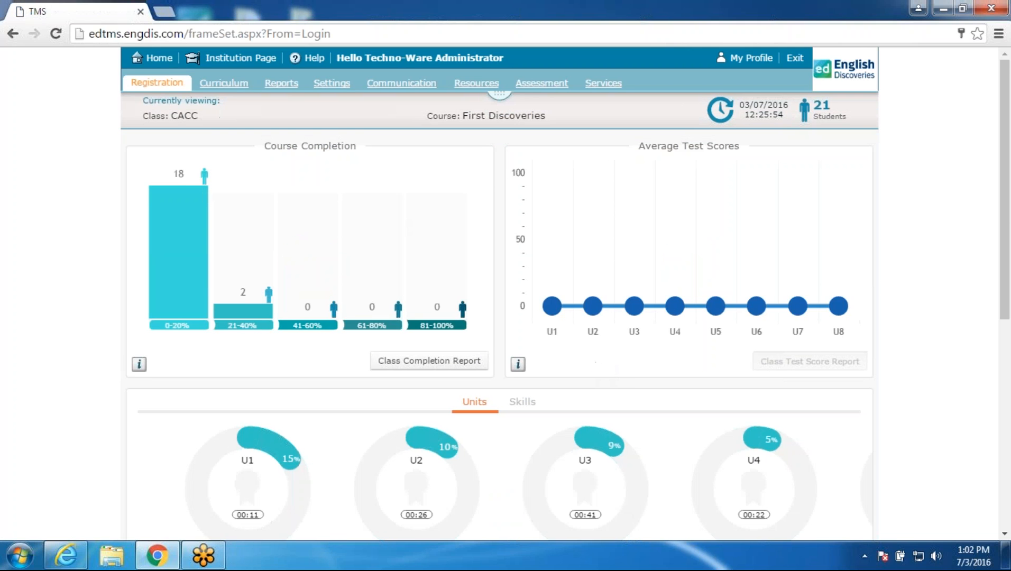
Step: Start adding a new teacher from the Registration Teachers list
left_click(150, 86)
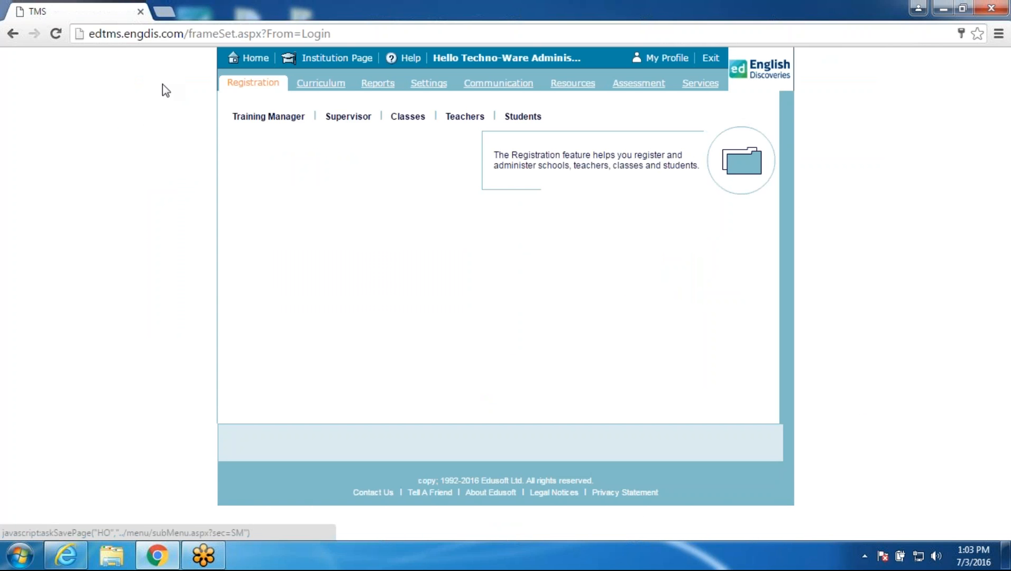
left_click(463, 117)
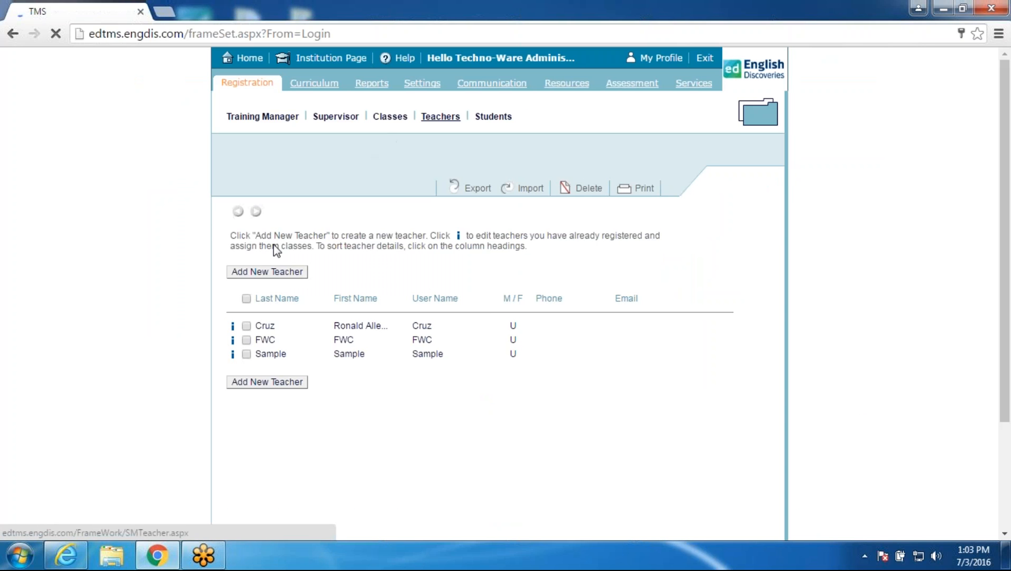
left_click(272, 274)
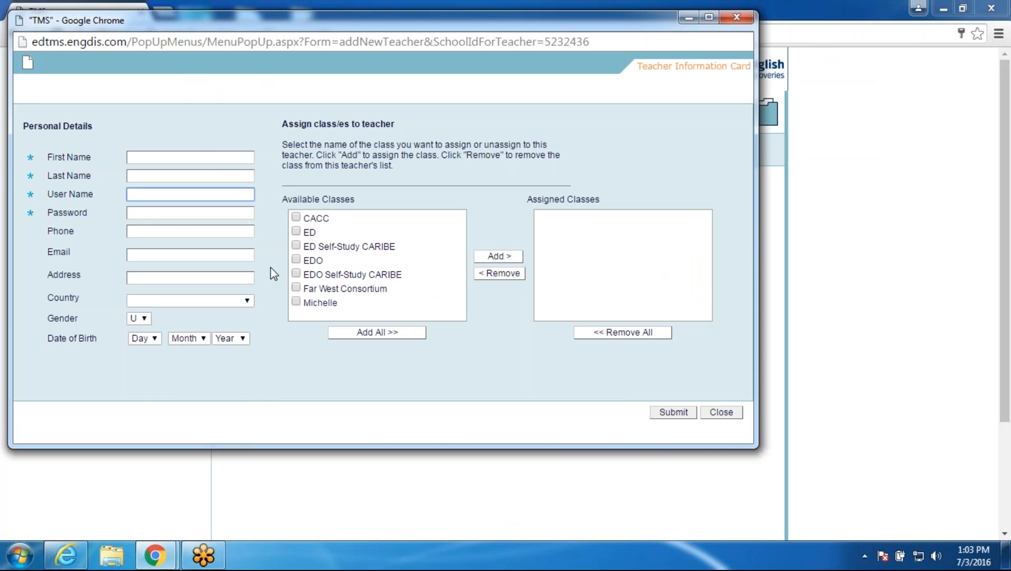
Step: Enter first name New, last name Teacher, user name NewT and a password for the teacher
left_click(202, 157)
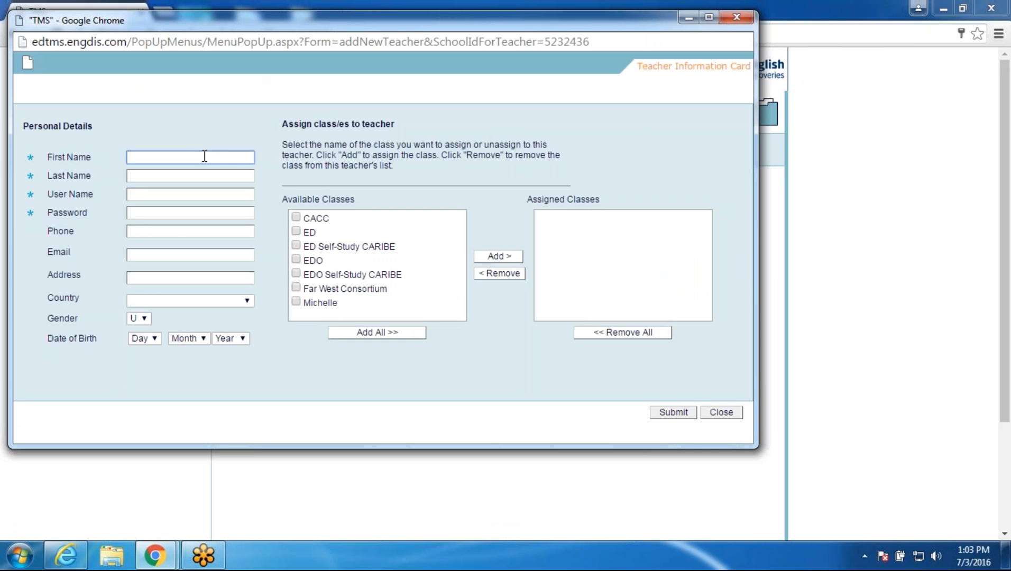
type("New")
left_click(216, 175)
type("Teacher")
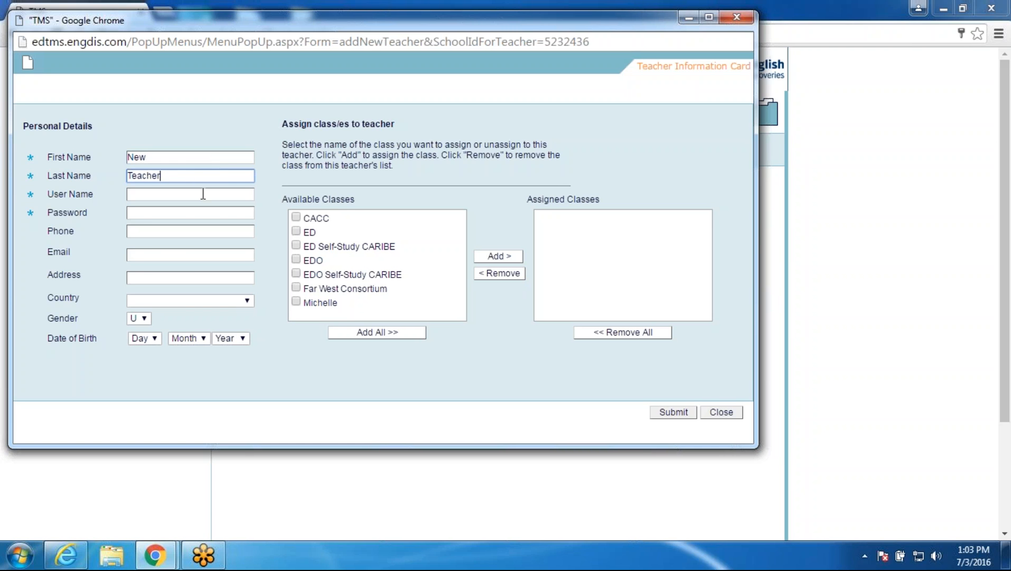
left_click(203, 193)
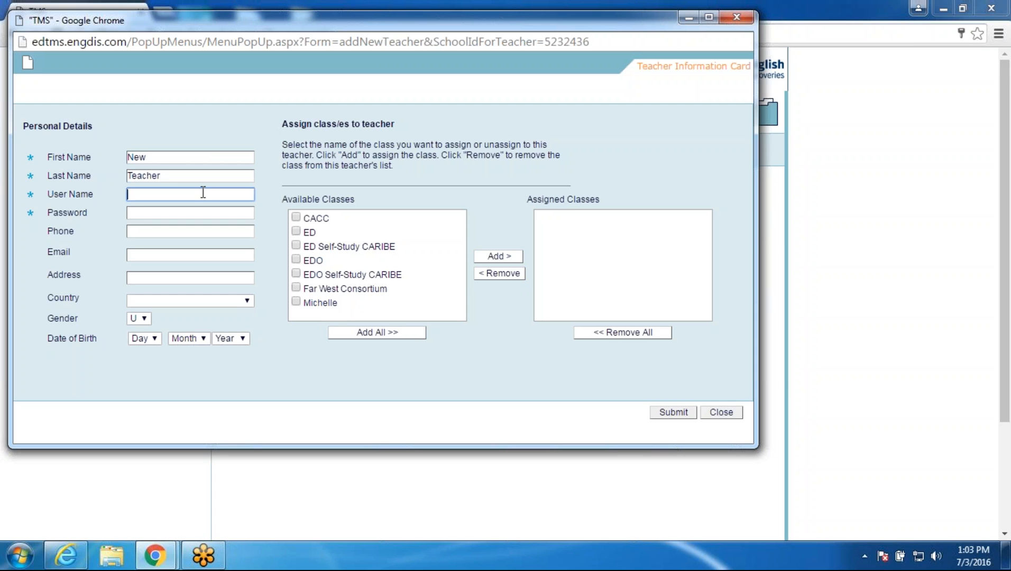
type("NewT")
key("Tab")
type("1234567")
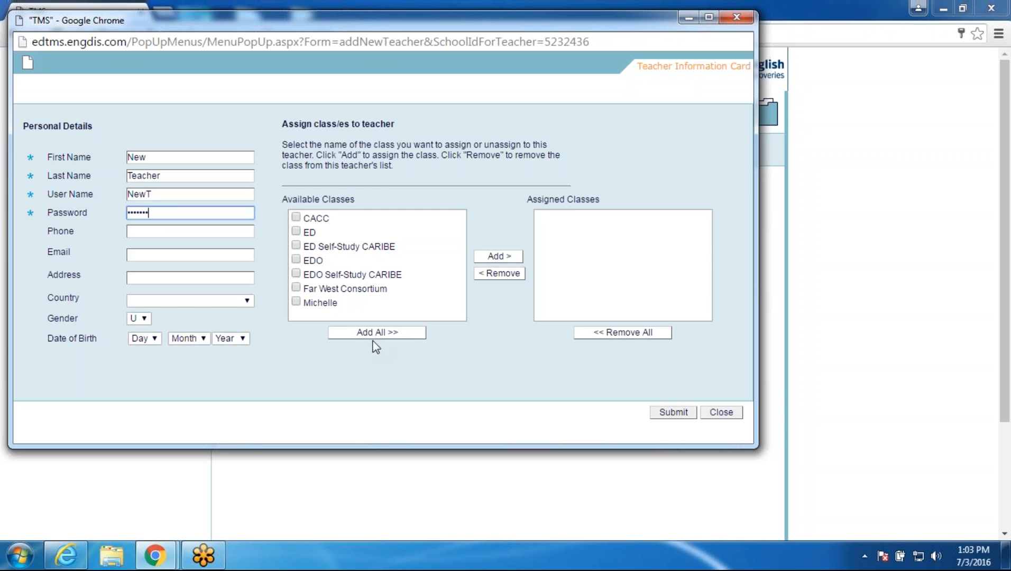
Step: Set gender M and submit, saving Teacher, New (NewT) to the teachers list
left_click(144, 318)
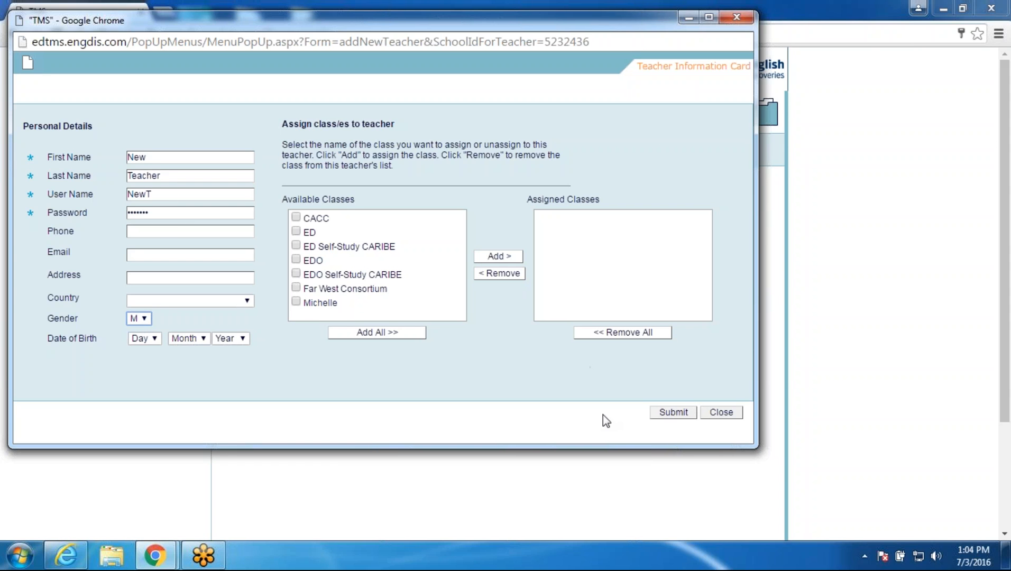
left_click(677, 417)
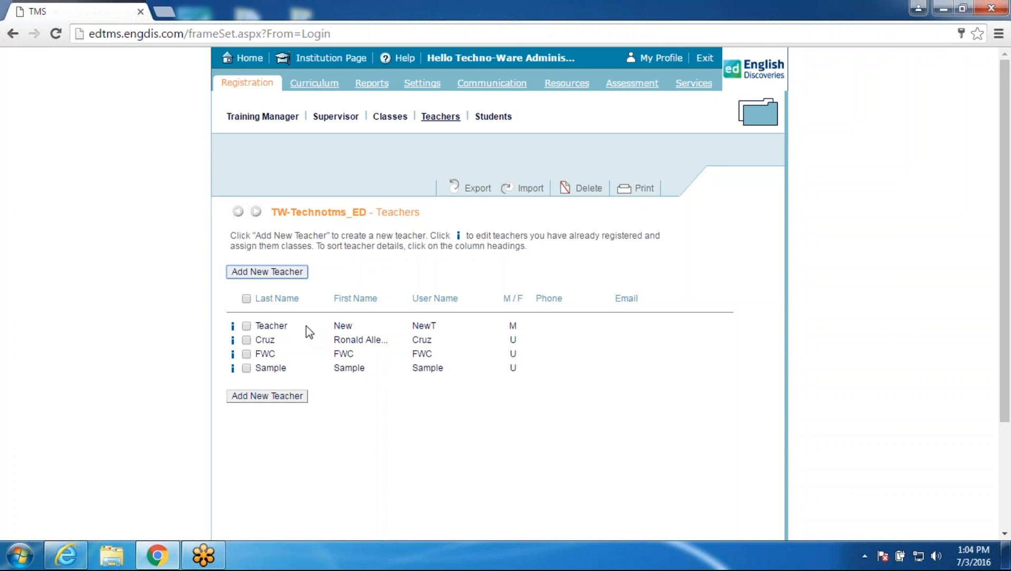
left_click(398, 122)
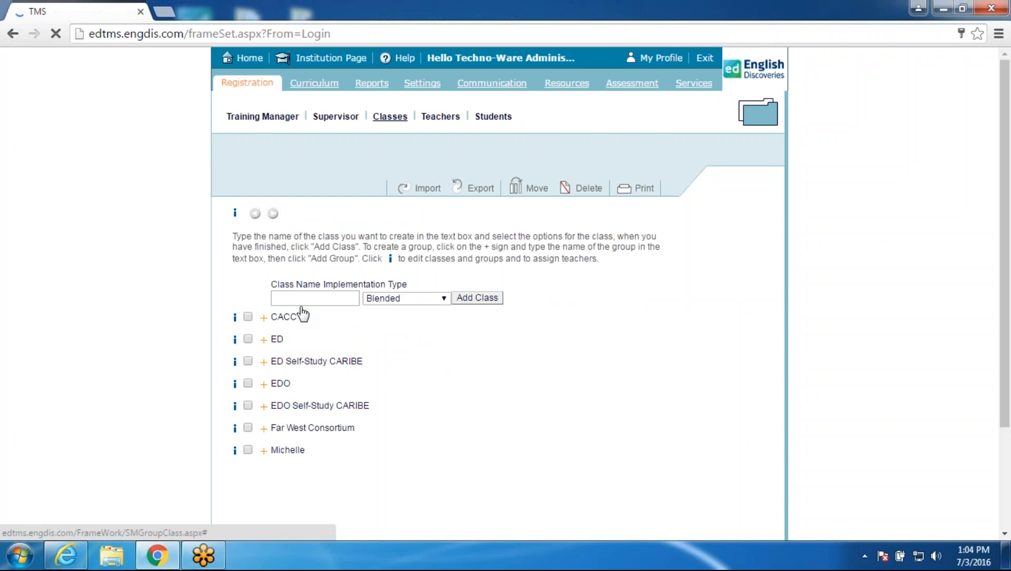
Step: Add a Blended class named 'New Class'
left_click(318, 293)
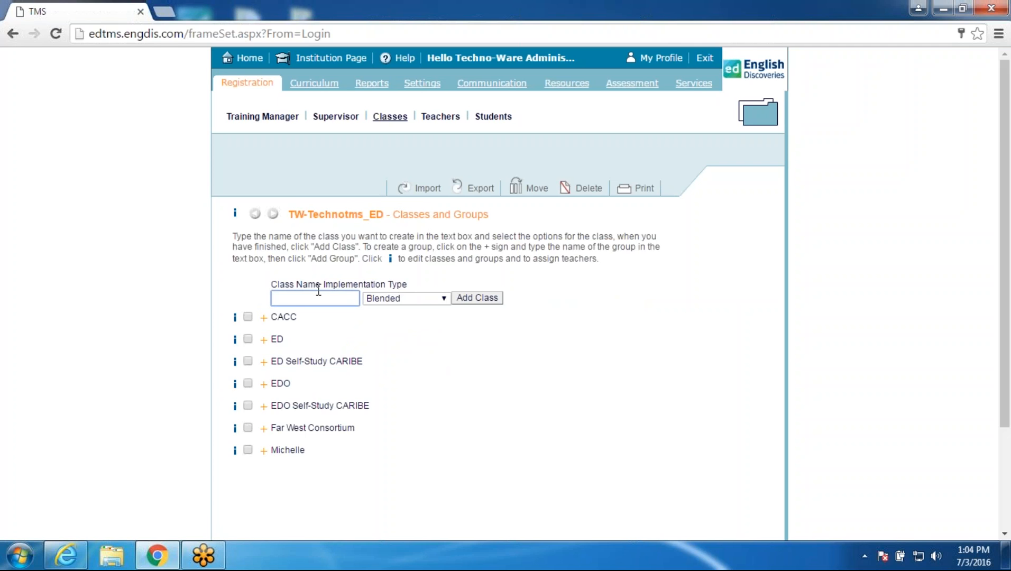
type("New Class")
left_click(487, 298)
Step: Assign New Teacher to New Class in its class details and submit
mouse_move(235, 473)
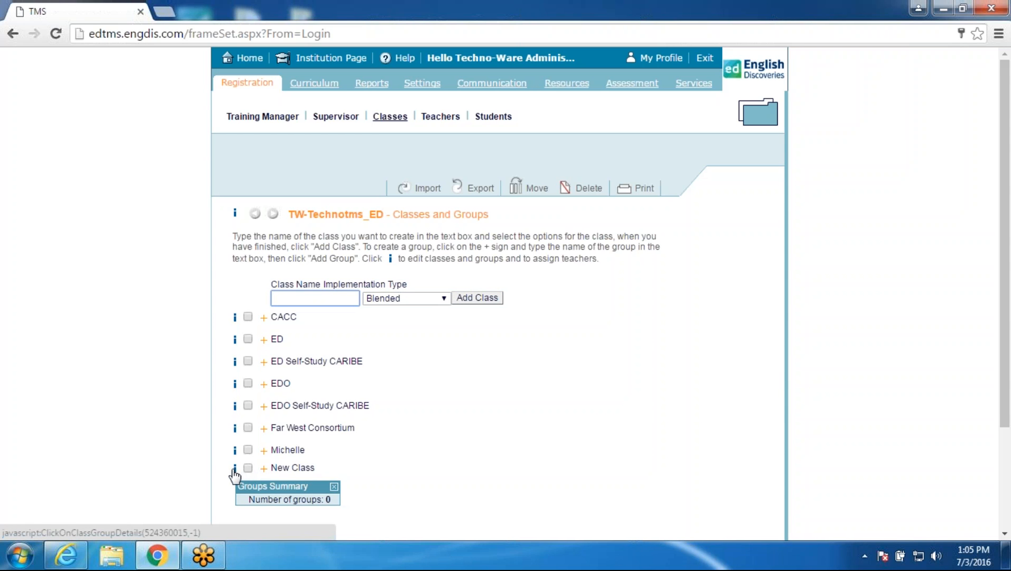
left_click(234, 469)
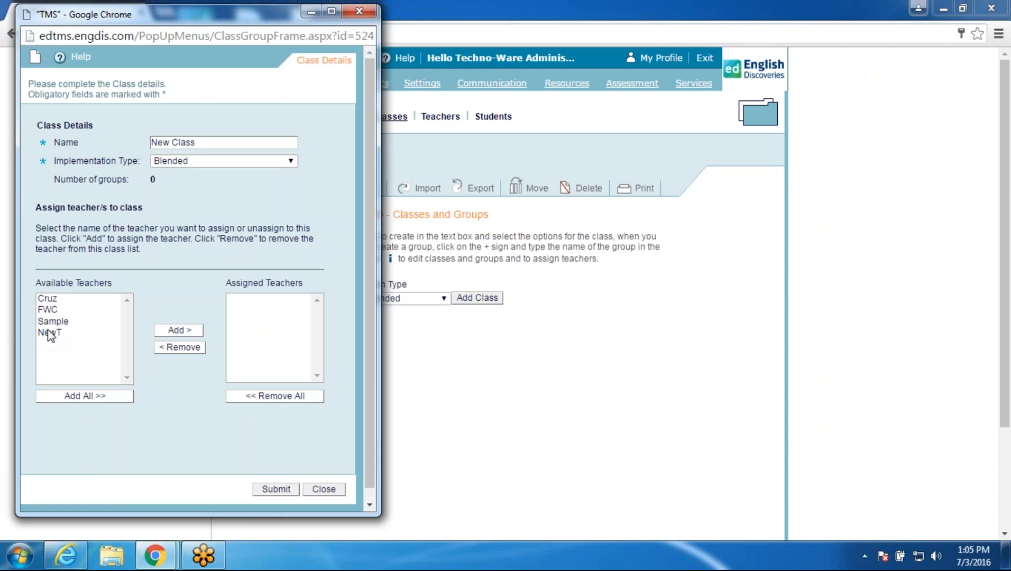
left_click(51, 333)
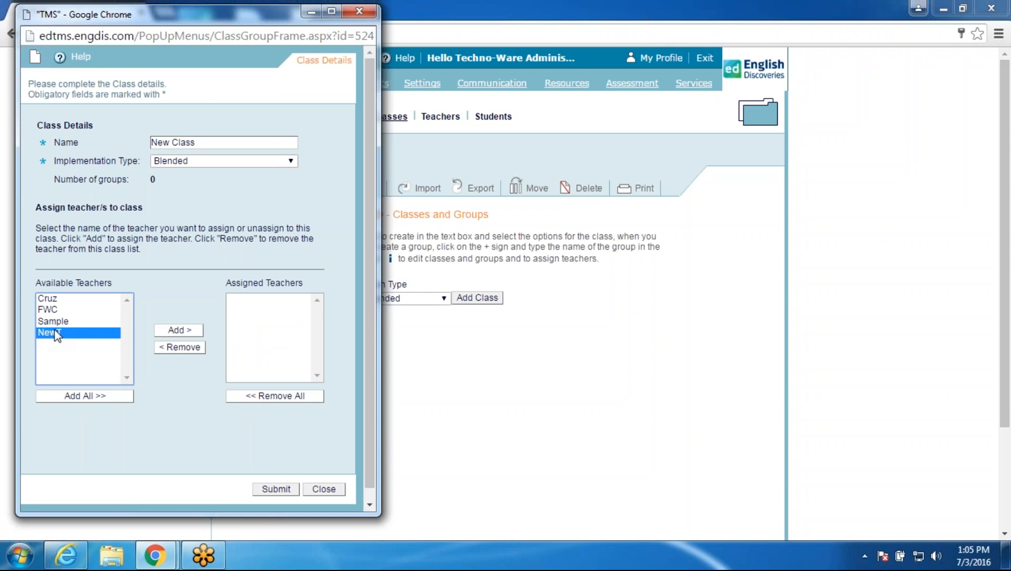
left_click(190, 331)
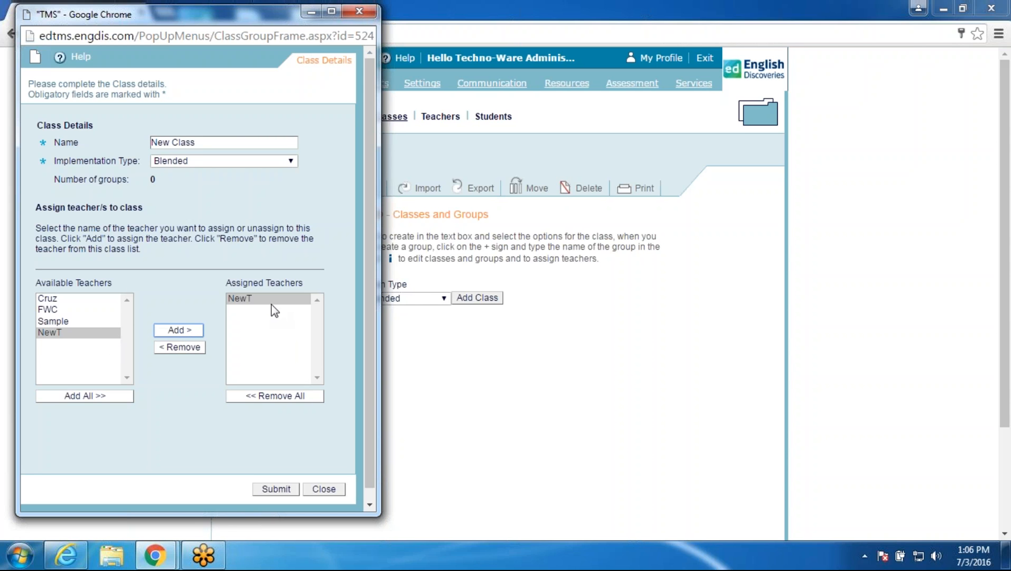
left_click(276, 489)
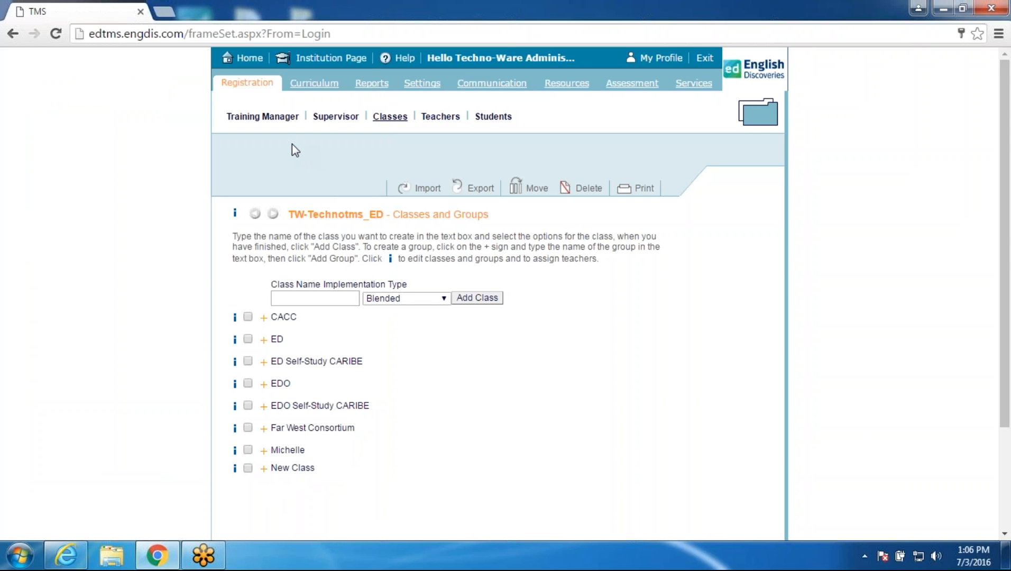
Step: Go to Curriculum's Assign Packages page for TW-Technotms_ED
left_click(313, 84)
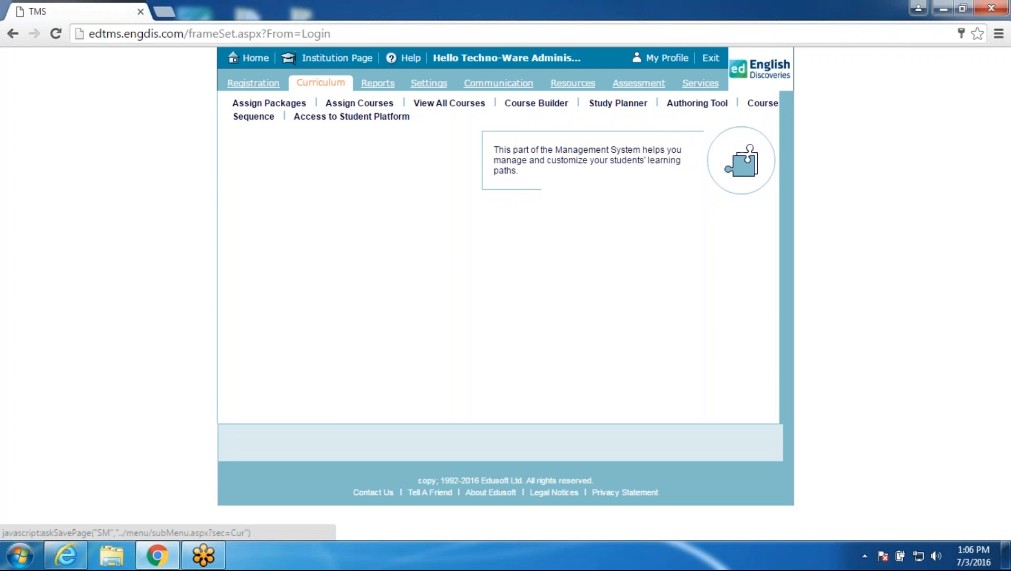
left_click(277, 103)
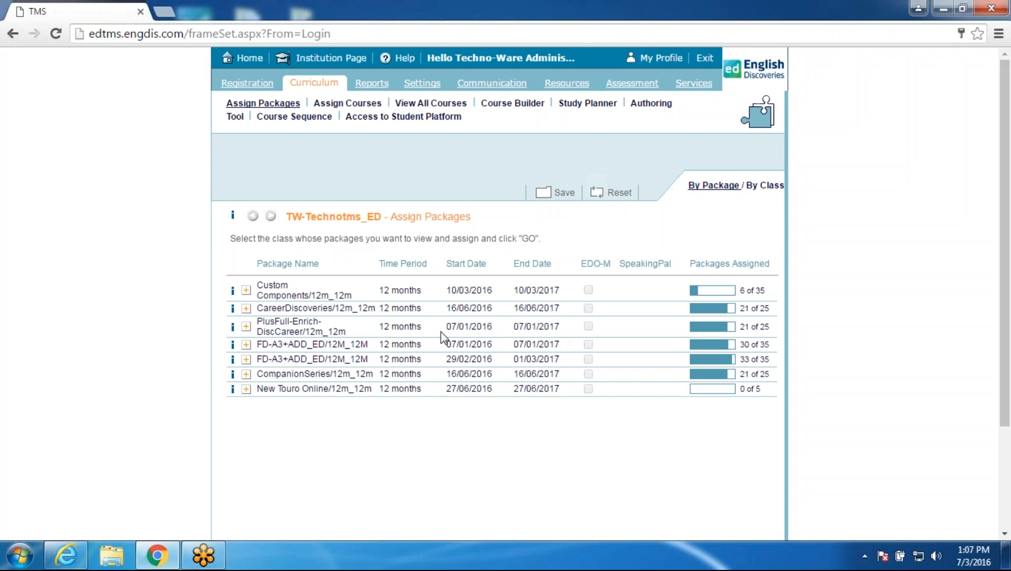
Step: Tick New Class under FD-A3+ADD_ED/12M_12M and CompanionSeries/12m_12m, then save
left_click(246, 345)
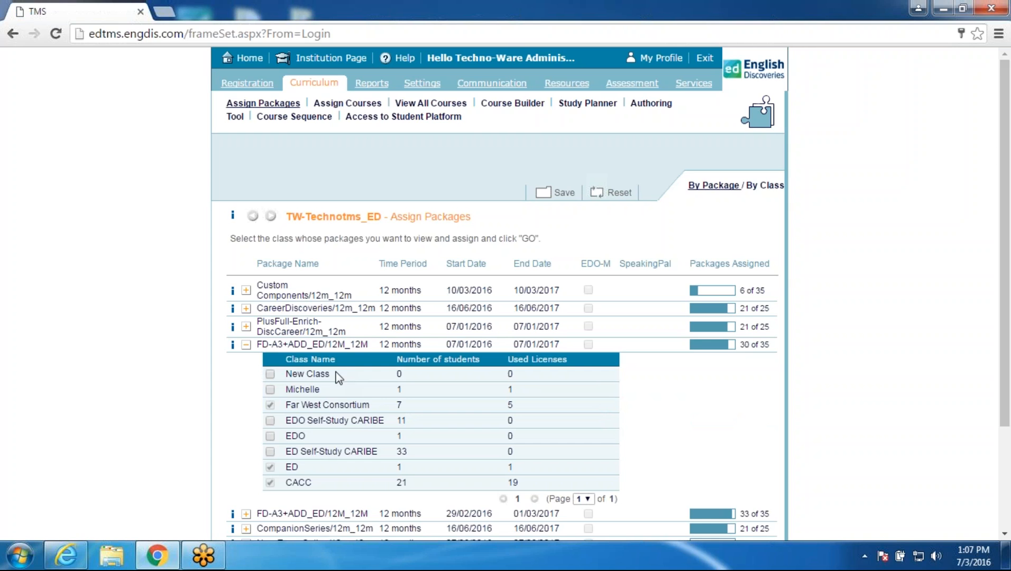
left_click(270, 374)
left_click(246, 529)
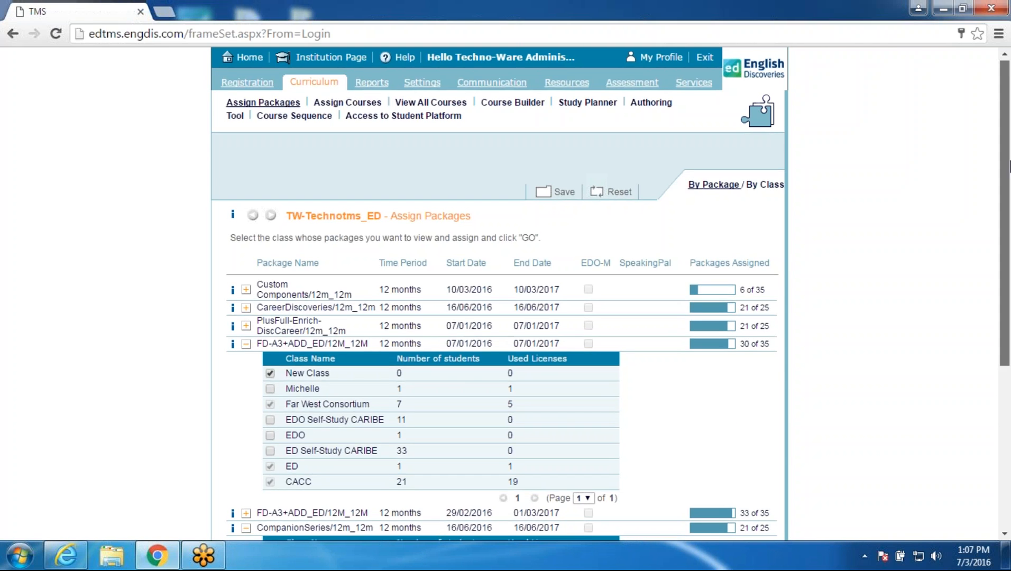
scroll(1007, 167, "down", 5)
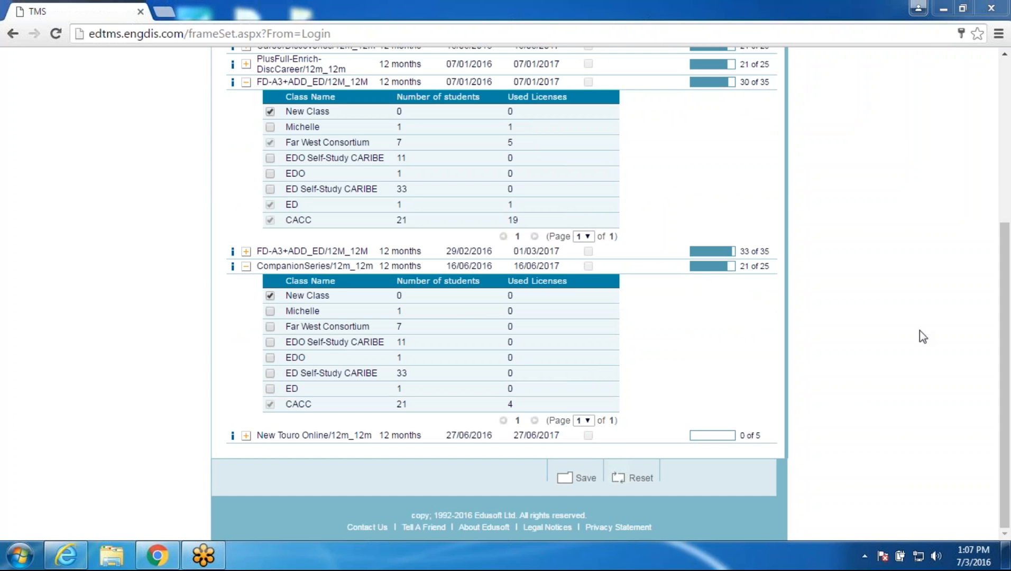
left_click_drag(1007, 310, 1007, 79)
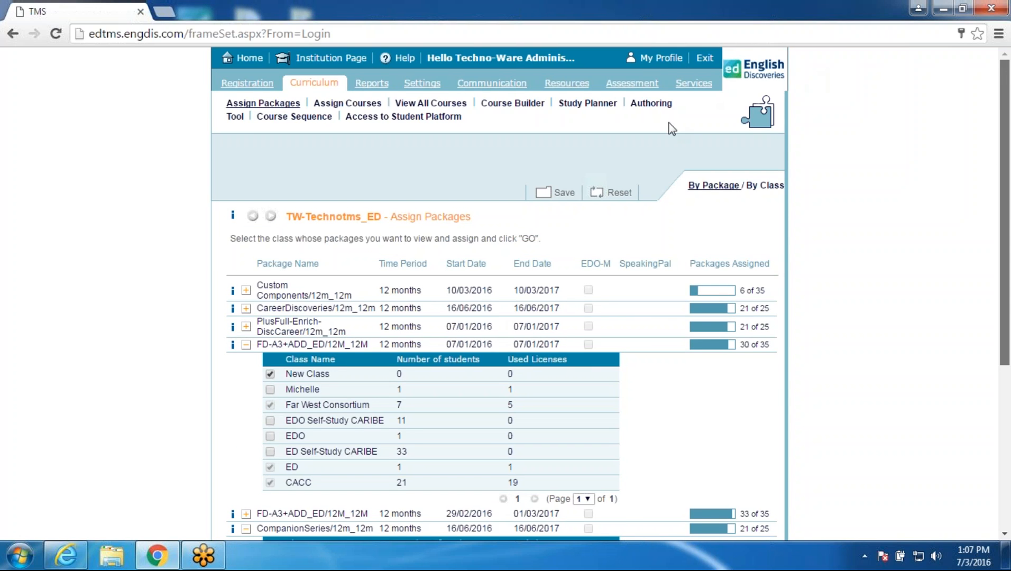
left_click(553, 193)
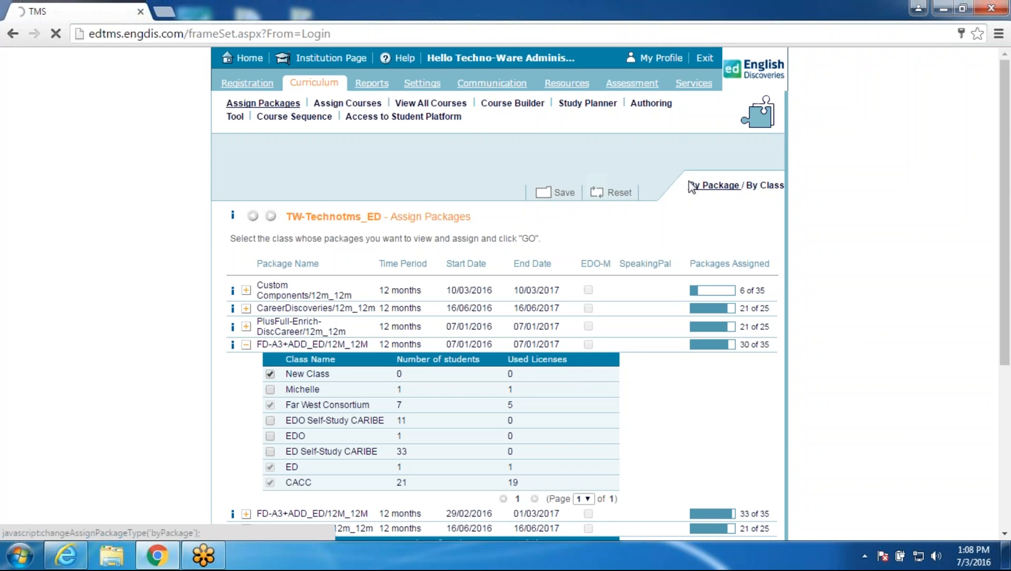
Step: Load New Class on Assign Courses and save its ticked courses, First Discoveries onward
left_click(344, 106)
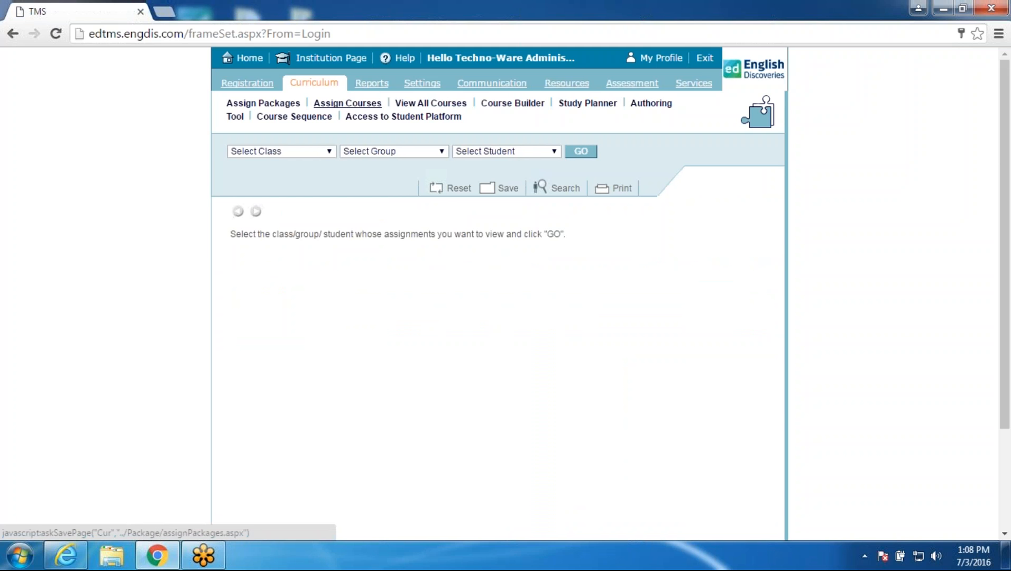
left_click(305, 151)
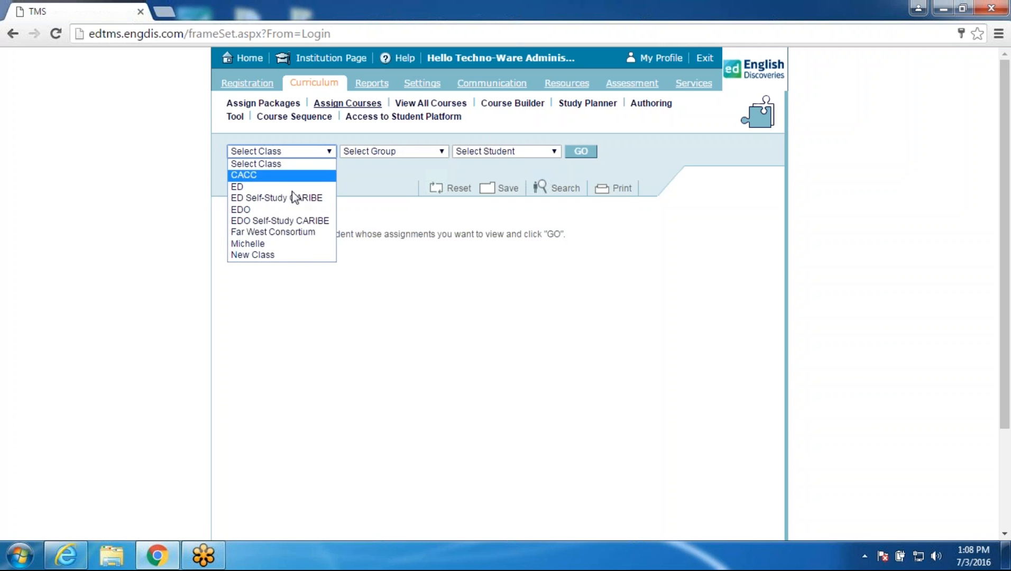
left_click(285, 256)
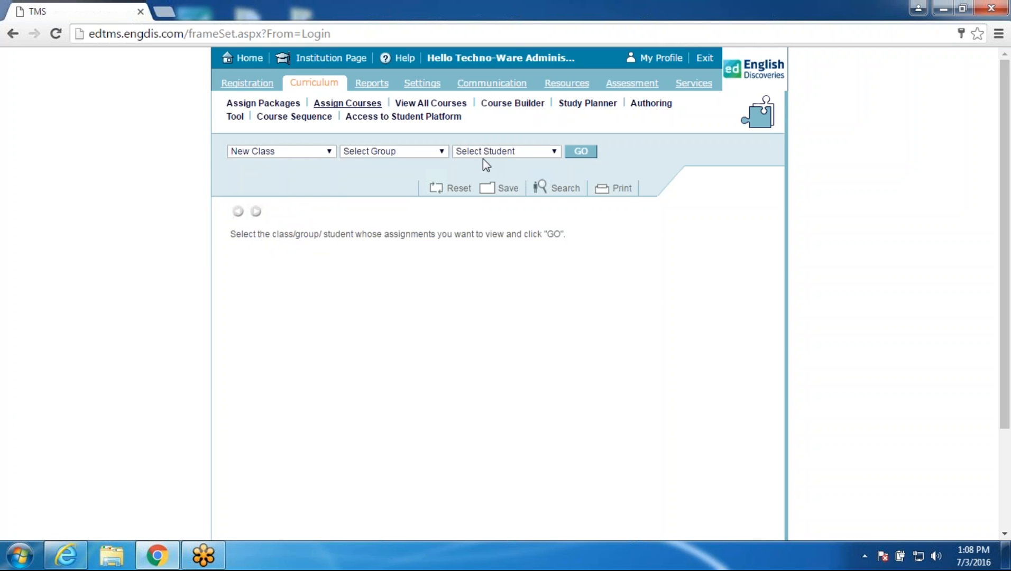
left_click(581, 153)
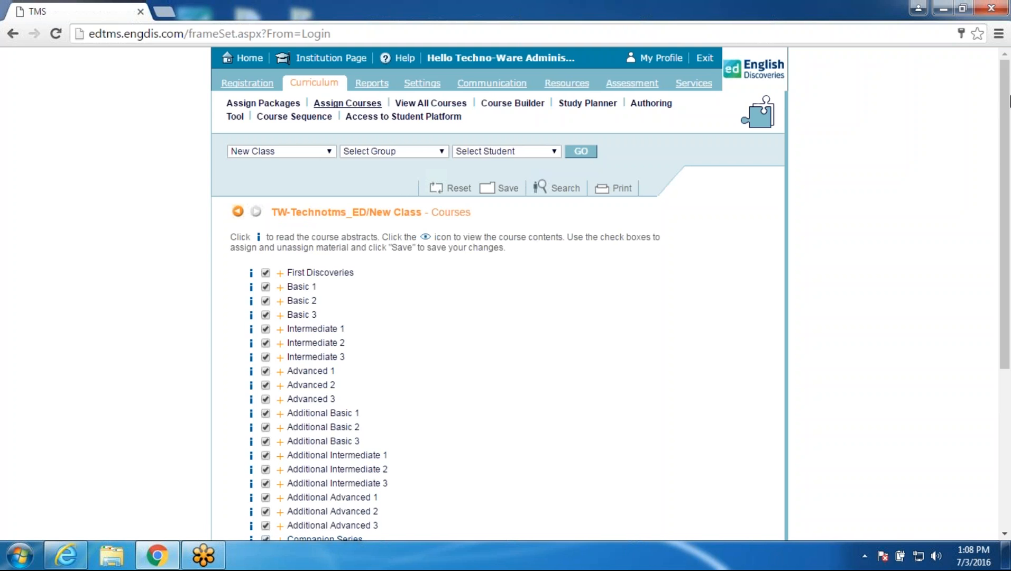
scroll(1008, 100, "down", 1)
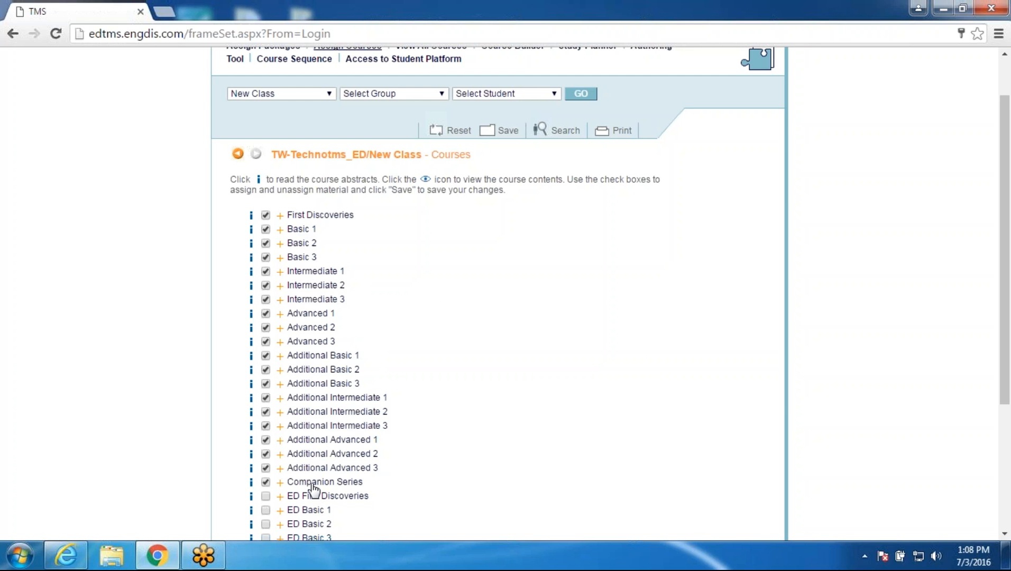
left_click(490, 133)
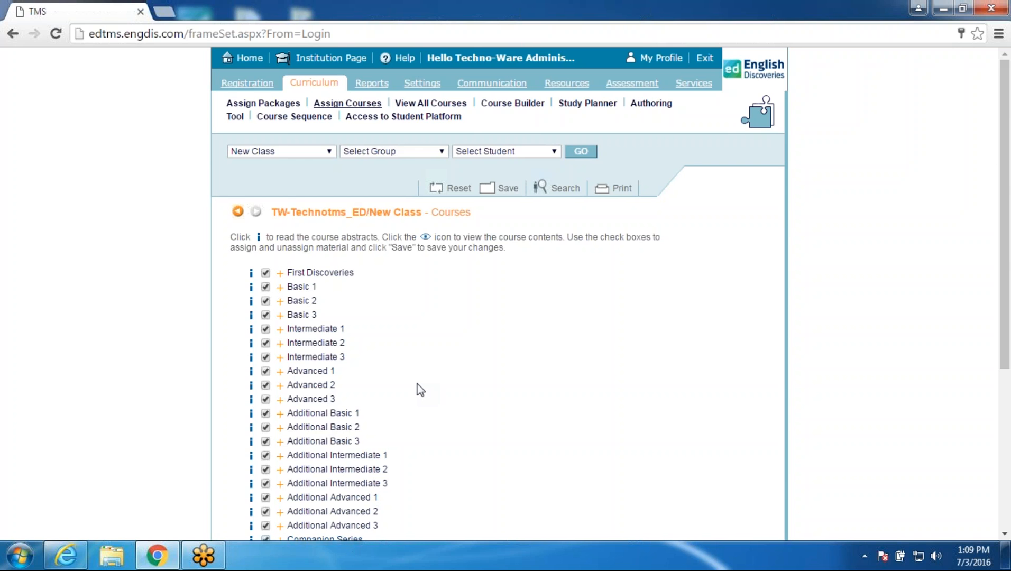
Step: Show the Registration Students list for New Class, which is still empty
left_click(252, 89)
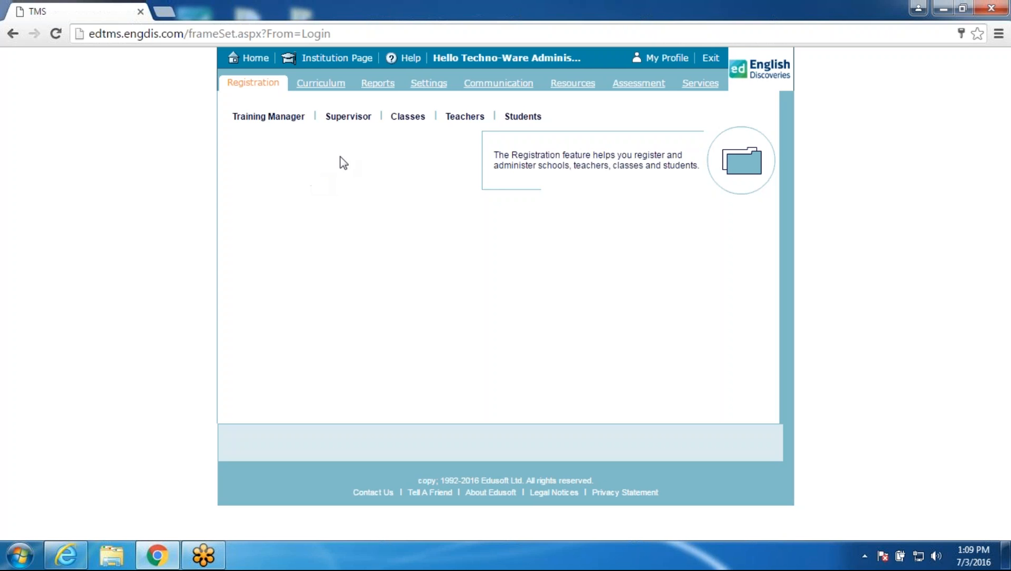
left_click(516, 117)
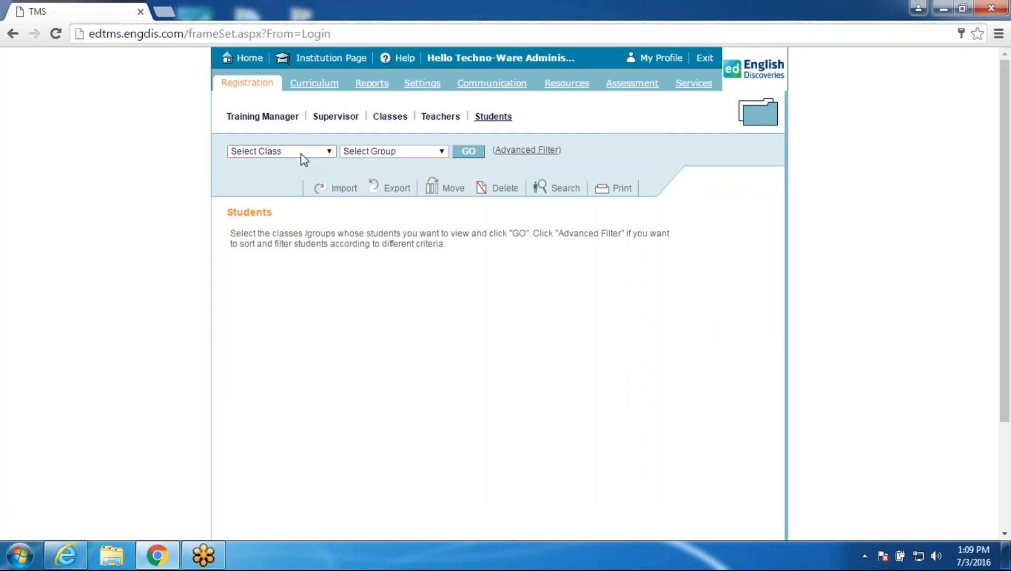
left_click(299, 154)
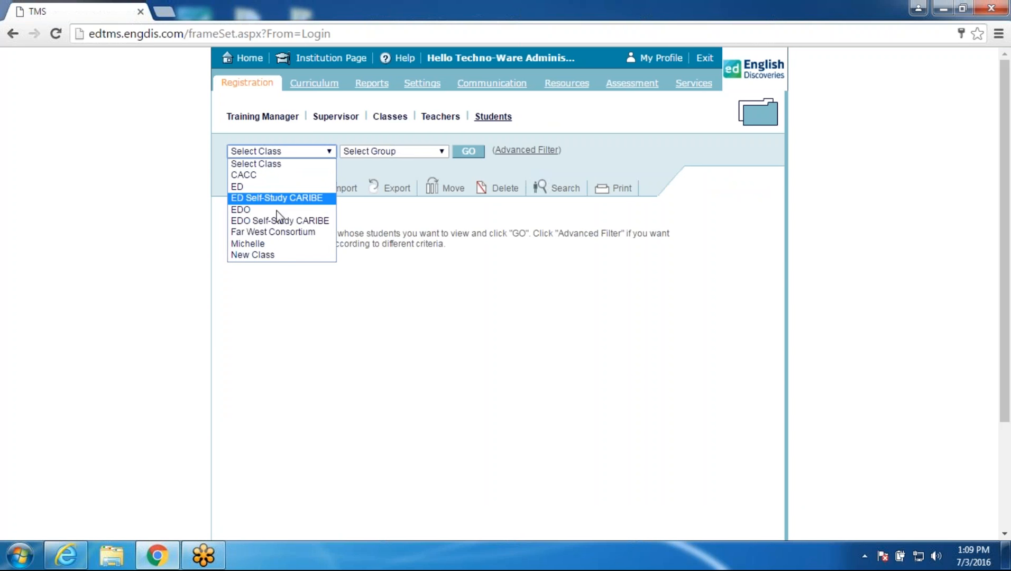
left_click(267, 256)
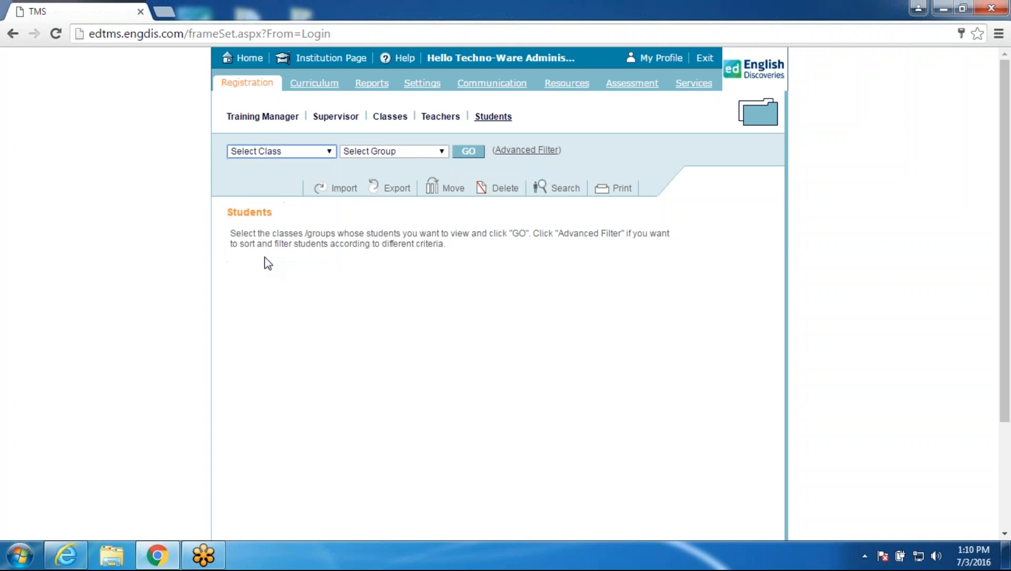
left_click(466, 152)
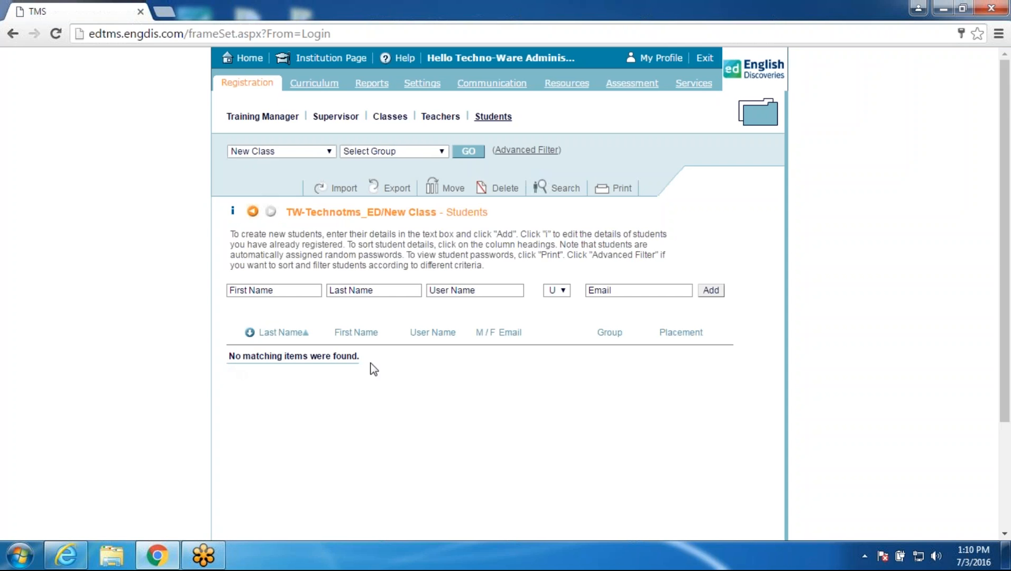
Step: Add student New Student with user name NewS and gender F to New Class
left_click(285, 290)
type("New")
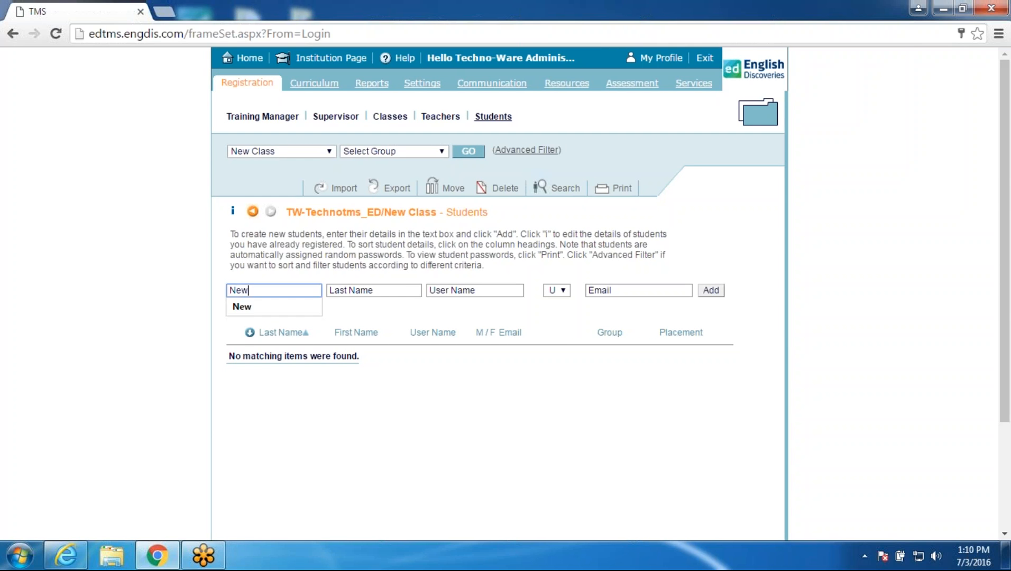
key("Tab")
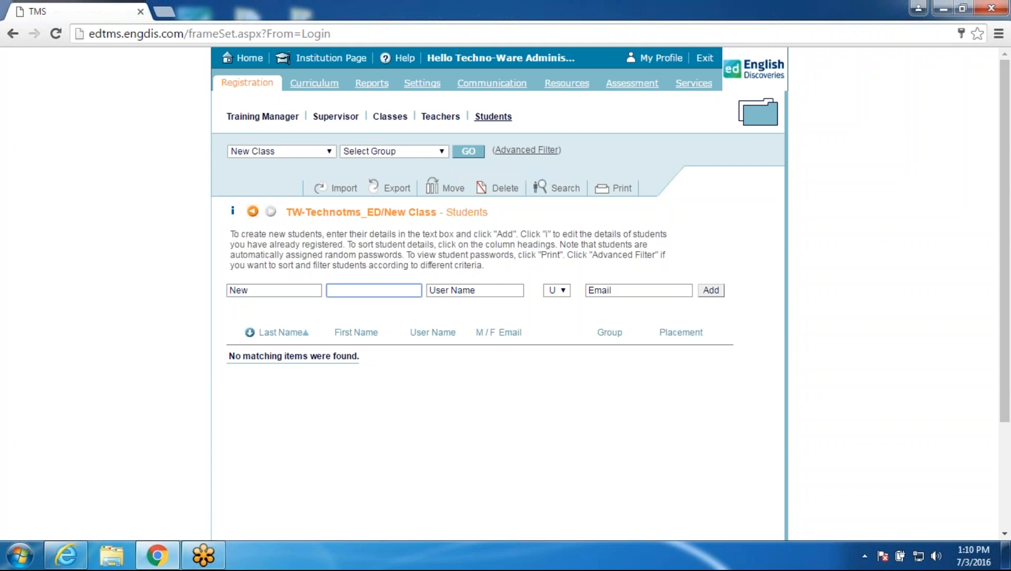
type("Student")
left_click(495, 290)
type("NewS")
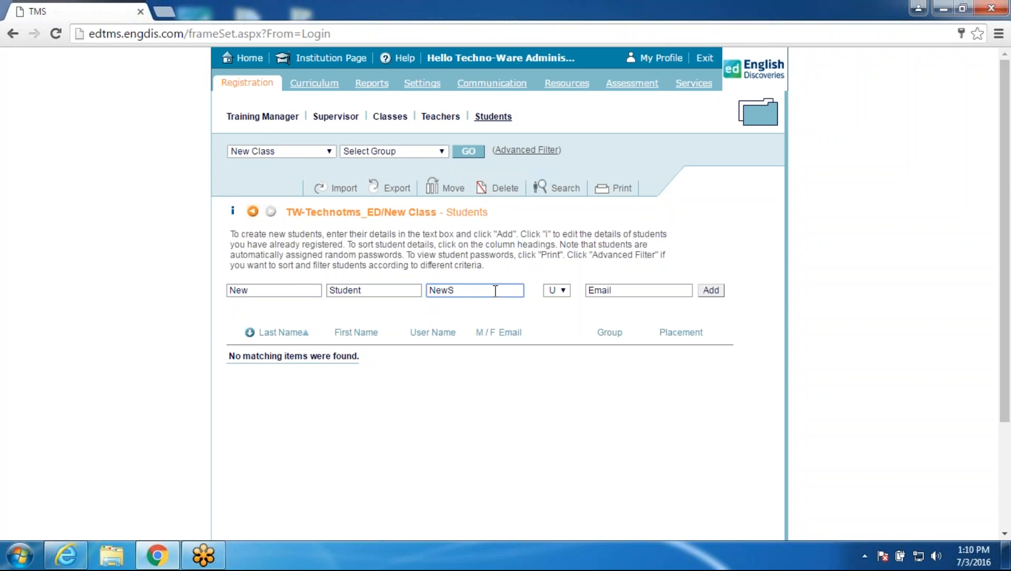
left_click(550, 294)
left_click(554, 326)
left_click(706, 294)
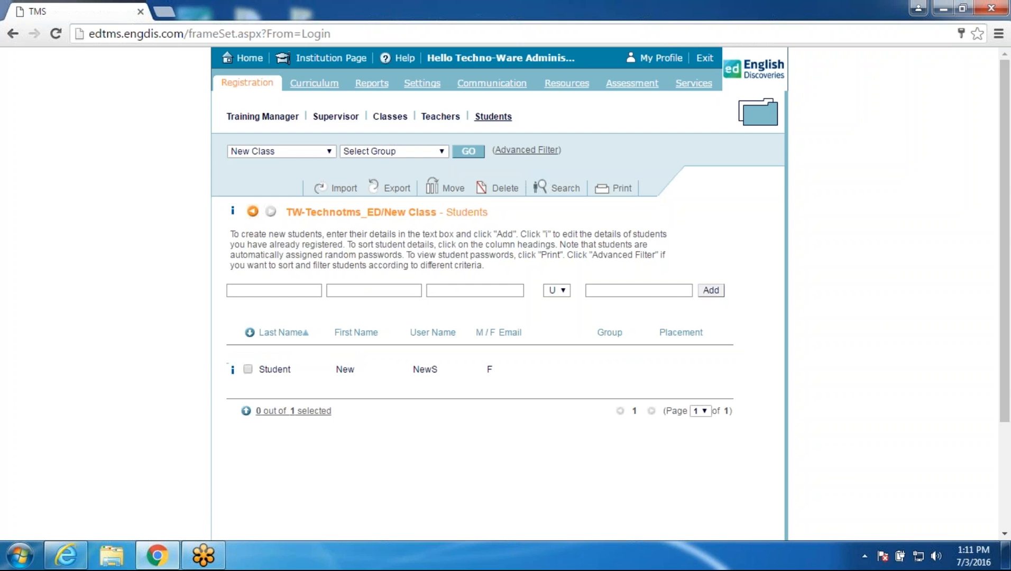
Step: Replace New Student's password in her Student Information Card and submit it
left_click(232, 373)
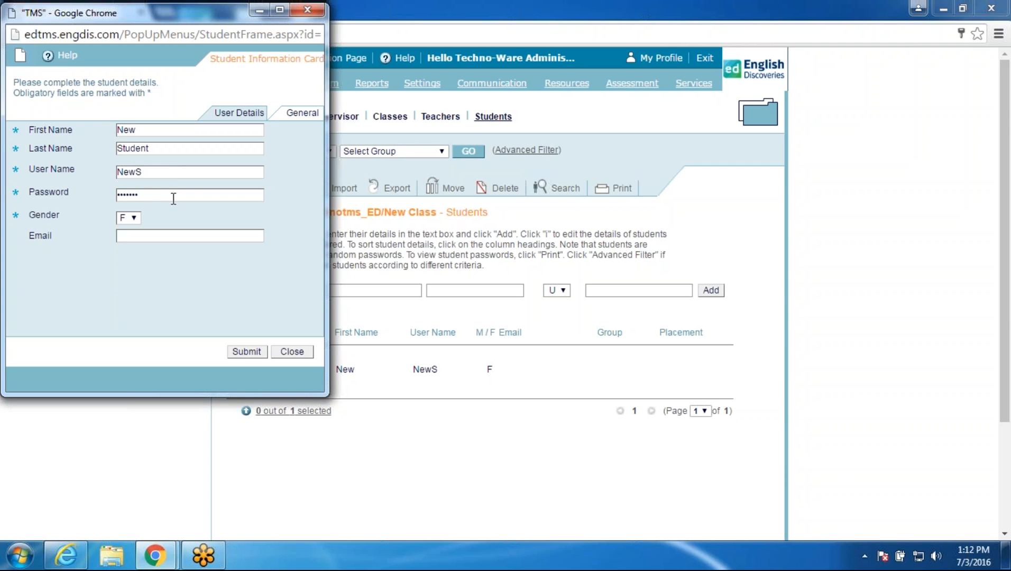
left_click_drag(174, 198, 55, 191)
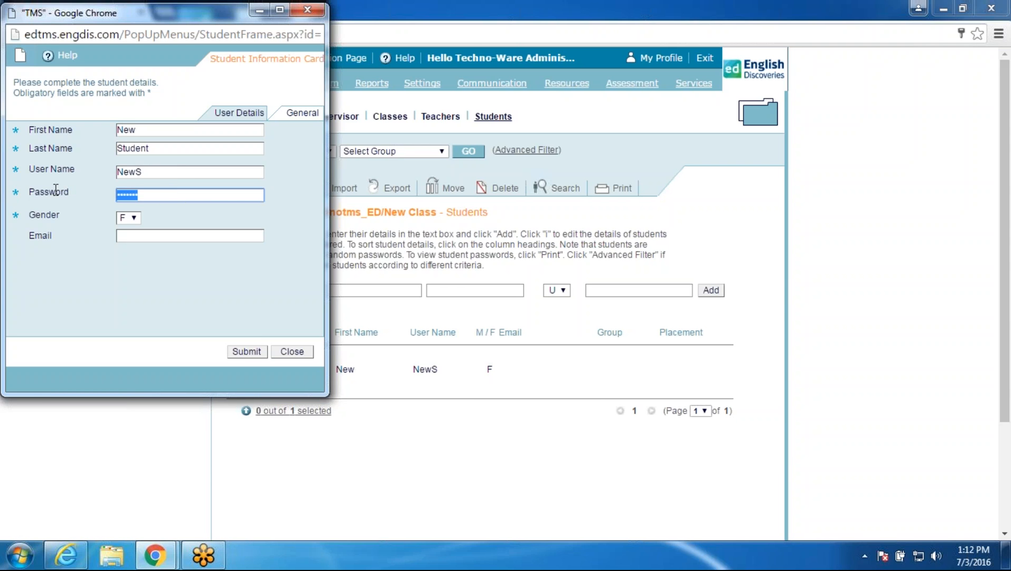
type("12345")
left_click(249, 354)
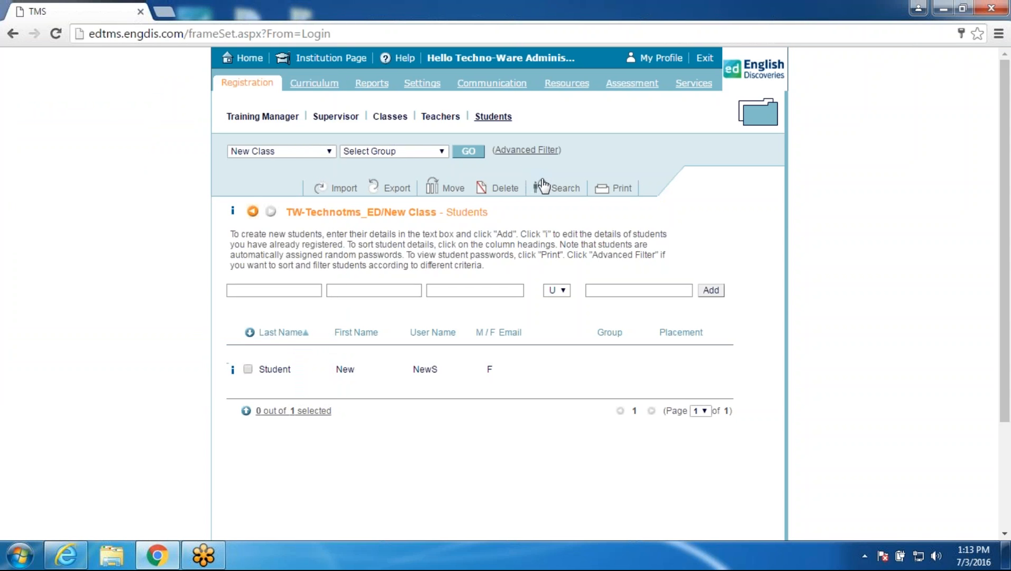
Step: Move through the last name, first name and user name fields for a new student
left_click(291, 292)
left_click(355, 294)
left_click(485, 295)
Step: Exit TMS and log into English Discoveries as user 'news' with the new password
left_click(705, 59)
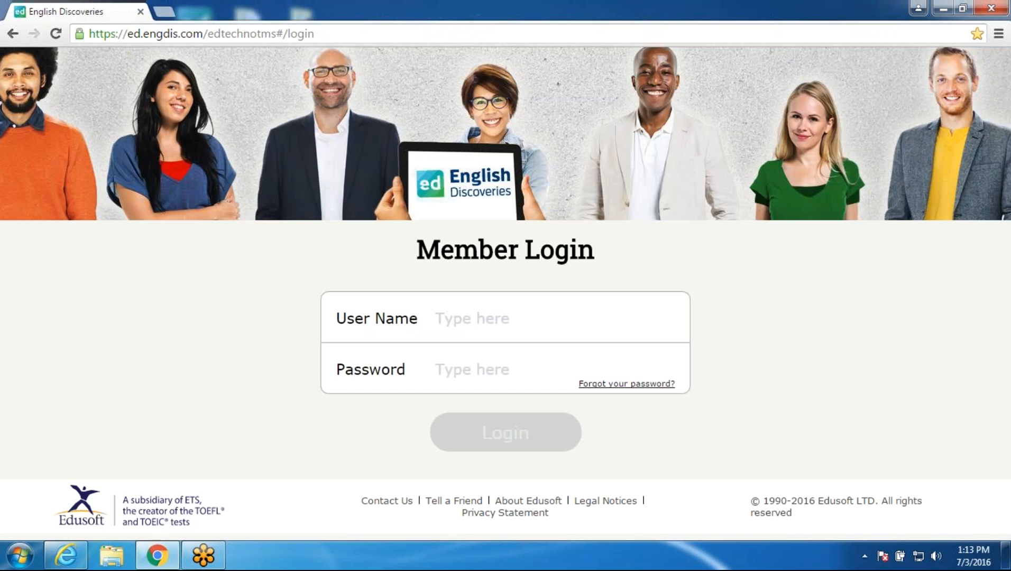
left_click(447, 315)
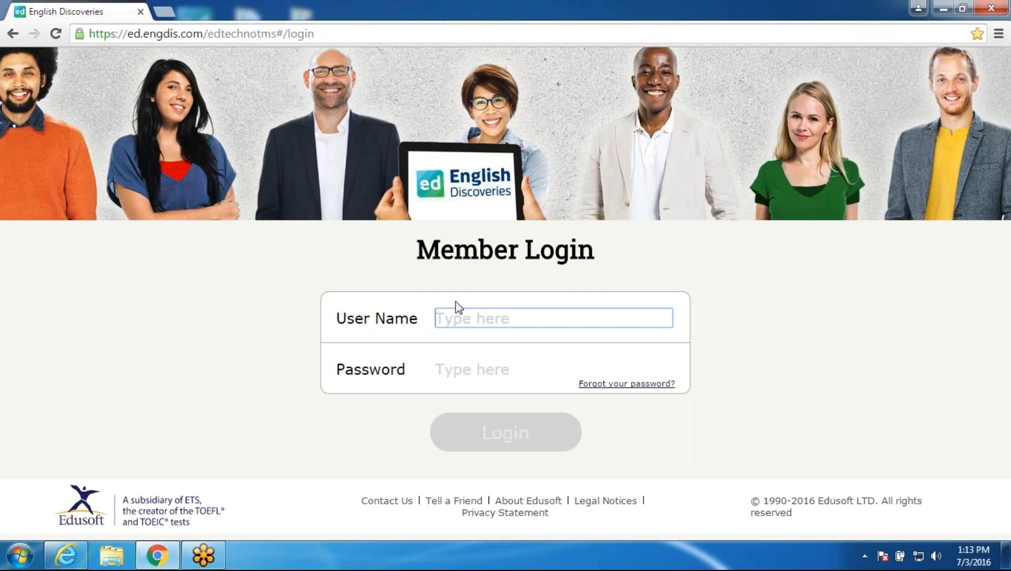
type("news")
key("Tab")
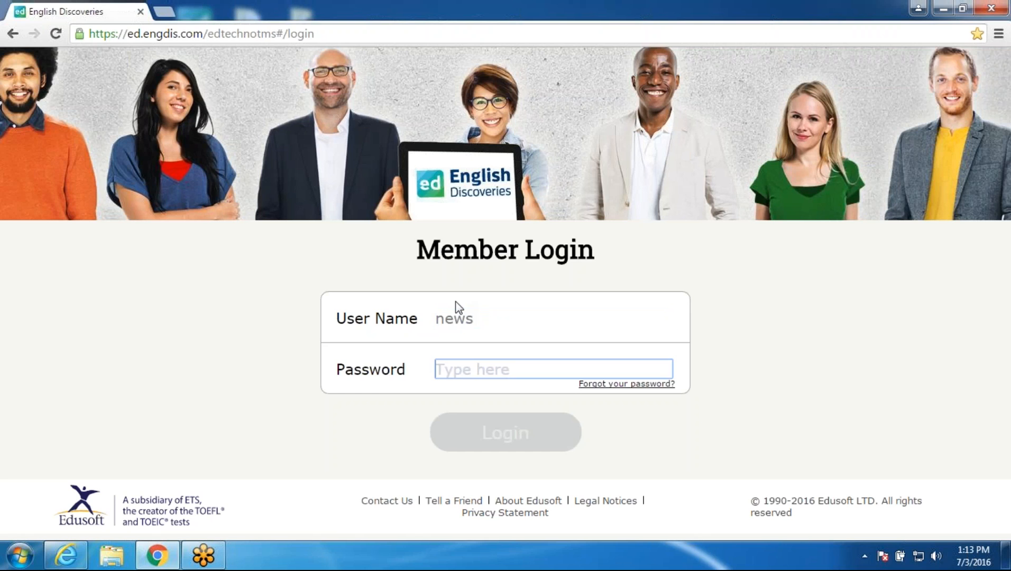
type("•••")
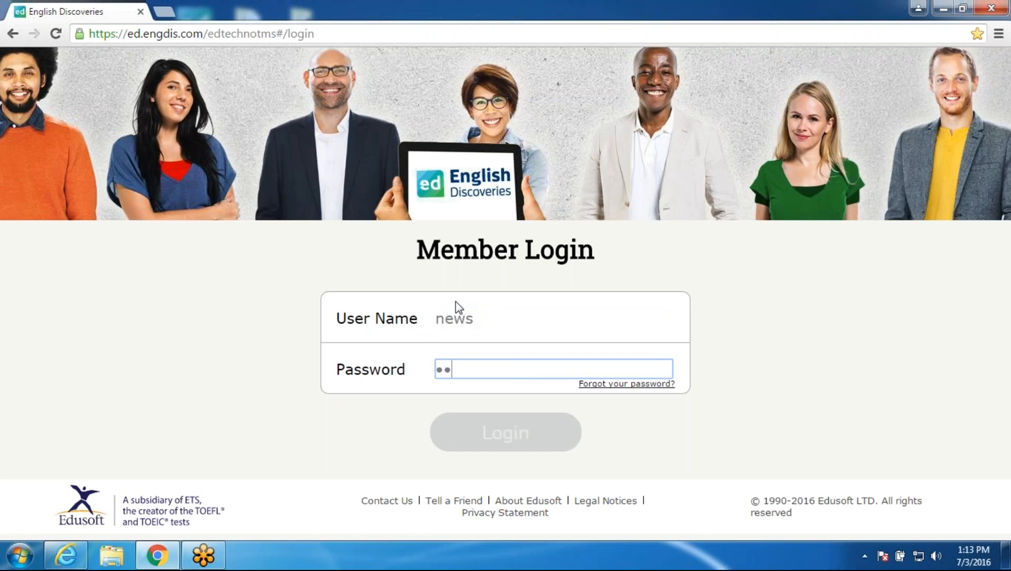
type("••")
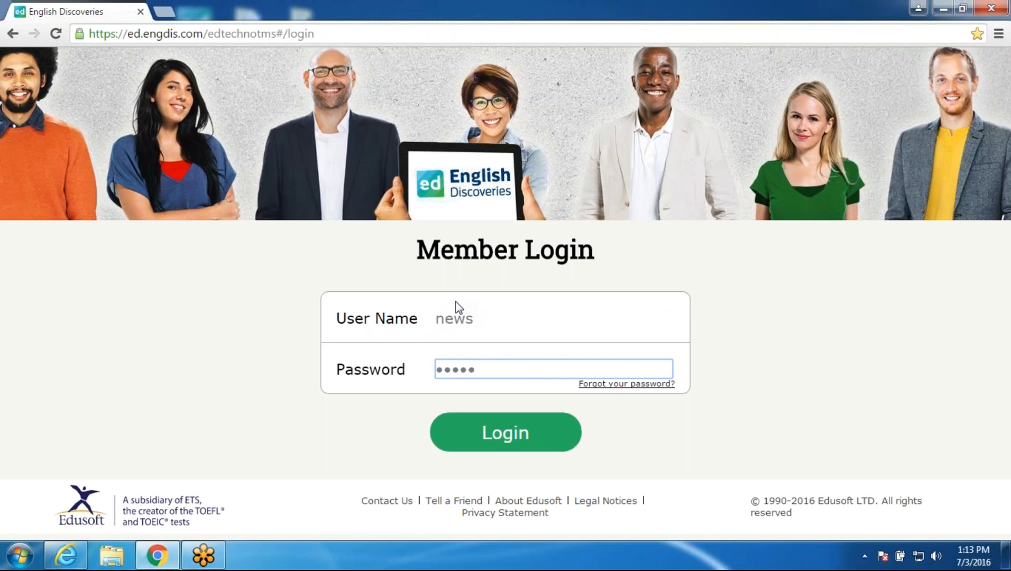
left_click(483, 437)
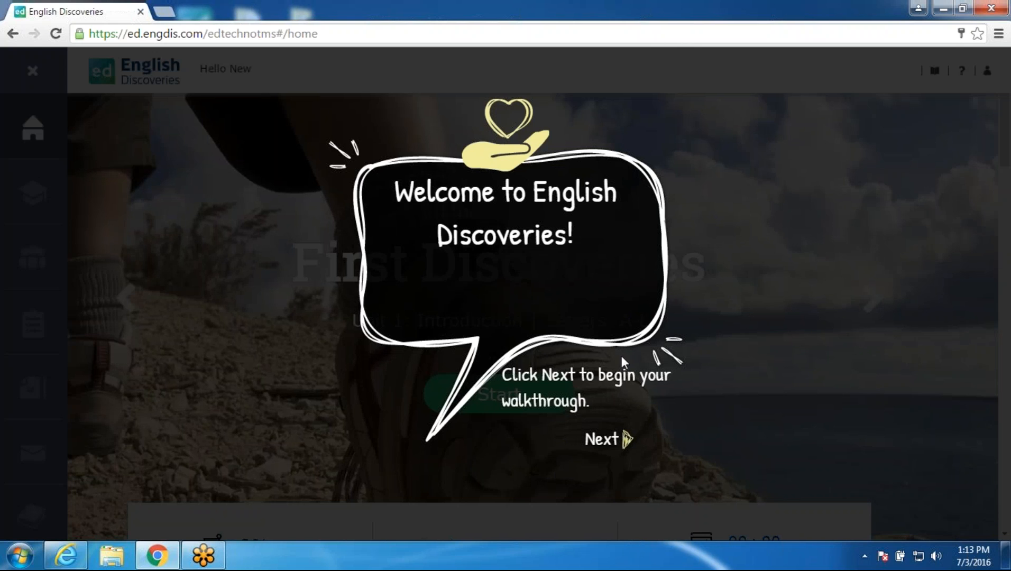
Step: Step through every home-page walkthrough tip, from course progress to logging out, then close it
left_click(629, 441)
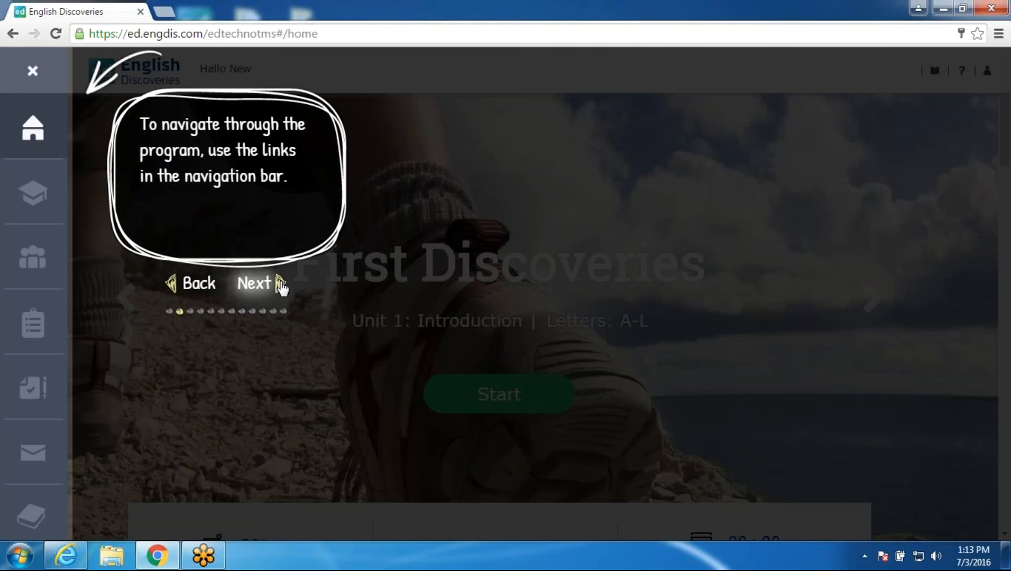
left_click(280, 285)
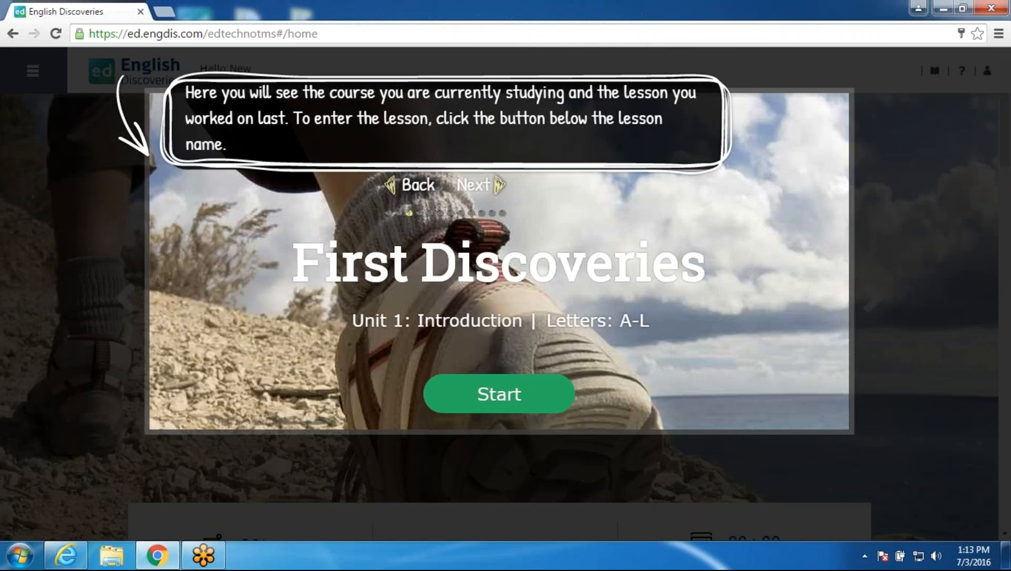
left_click(474, 186)
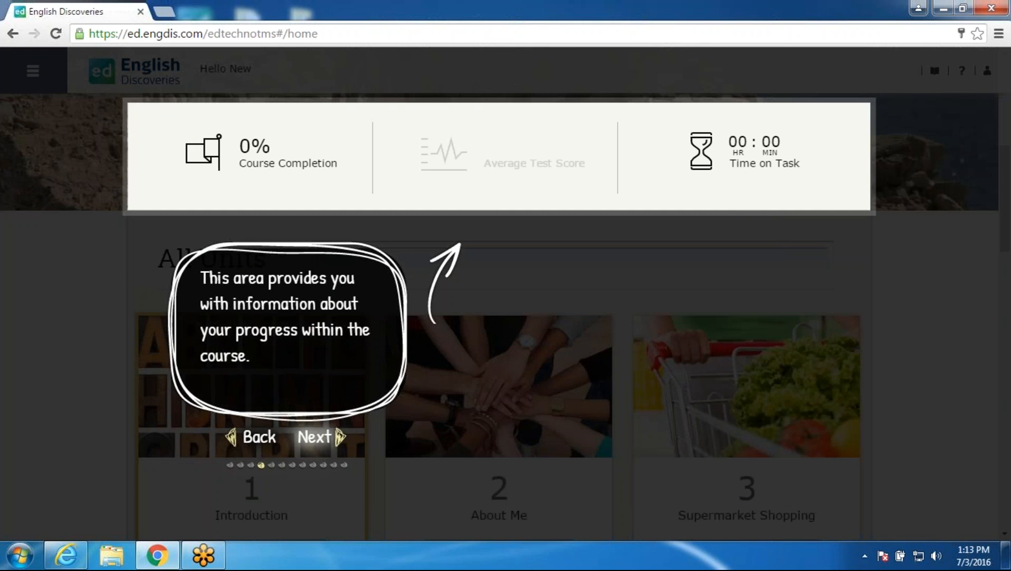
left_click(312, 439)
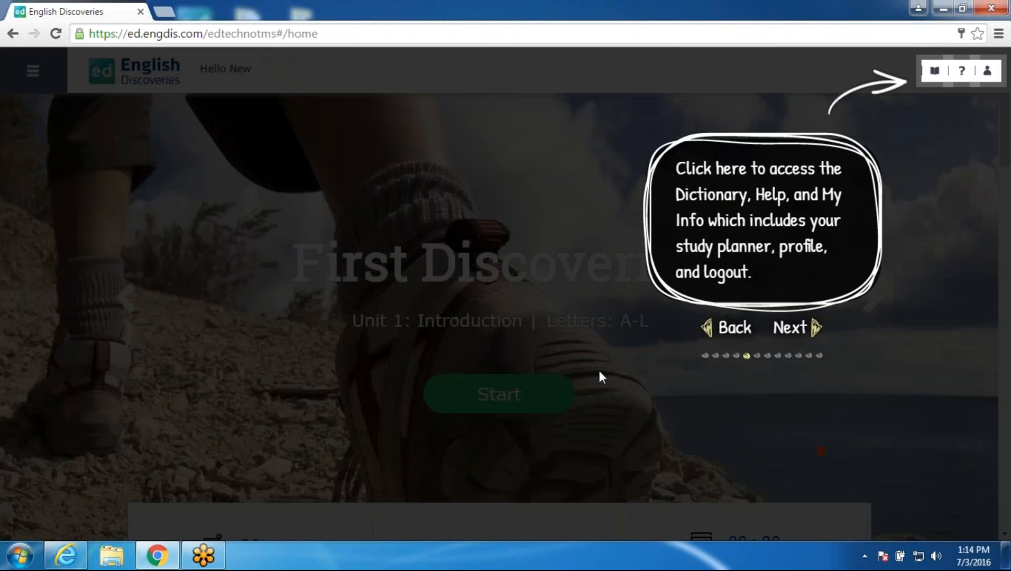
left_click(782, 330)
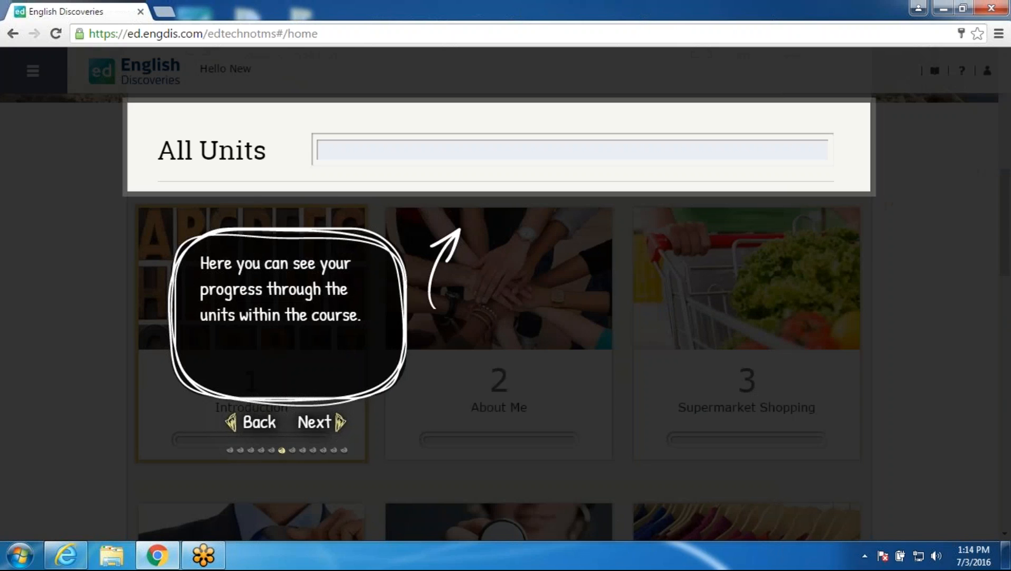
left_click(320, 424)
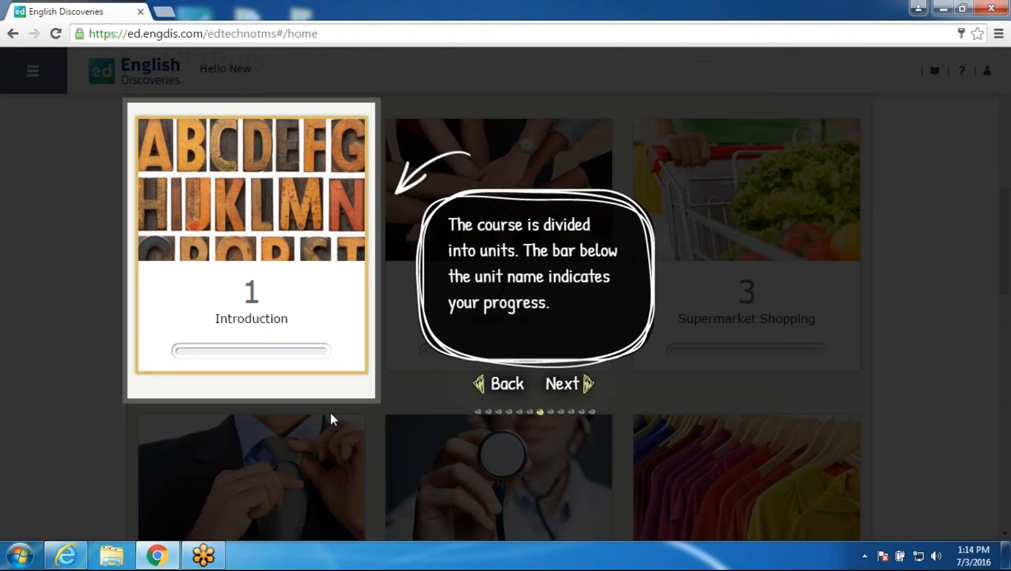
left_click(564, 386)
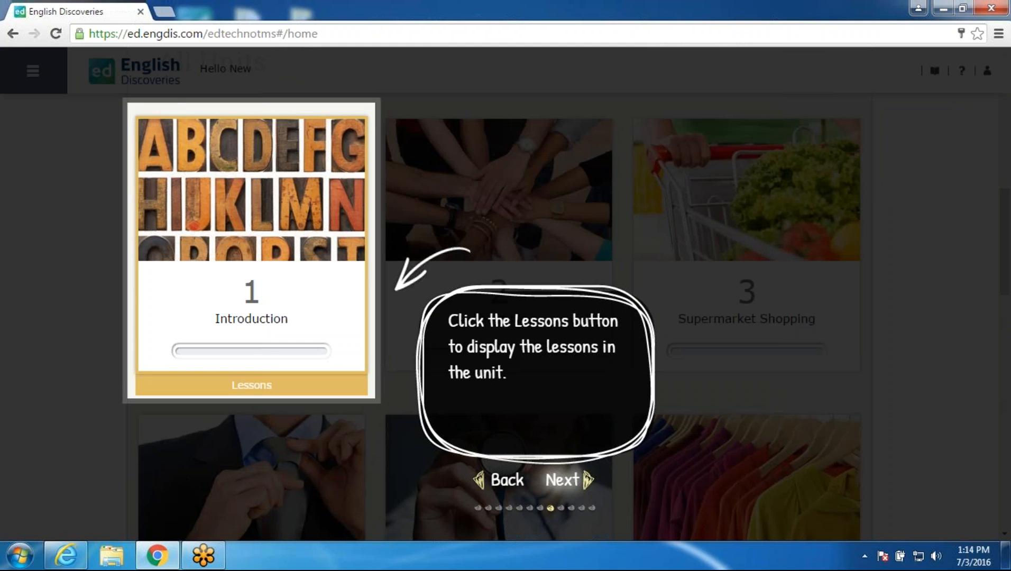
left_click(564, 482)
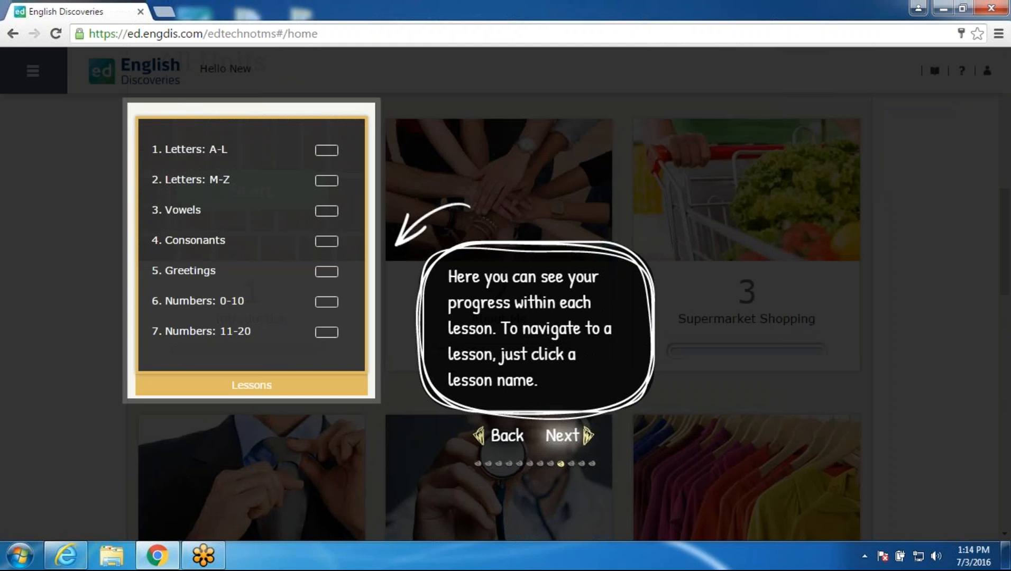
left_click(567, 442)
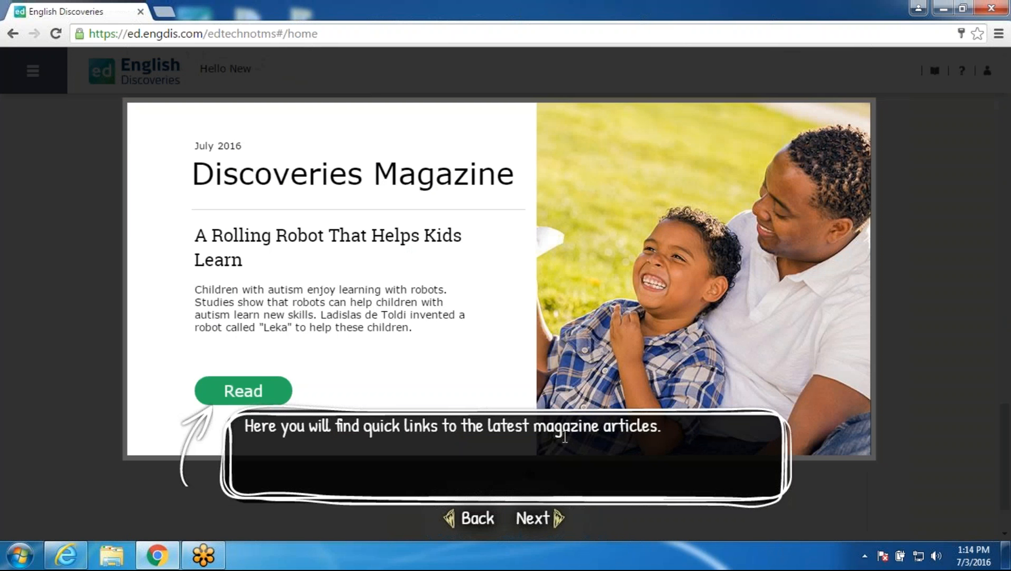
left_click(523, 521)
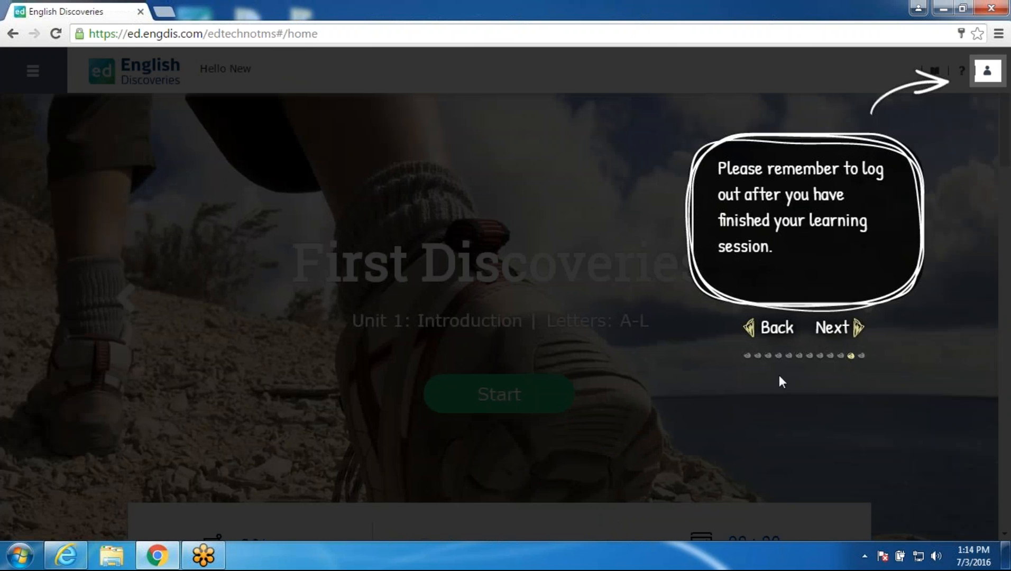
left_click(830, 332)
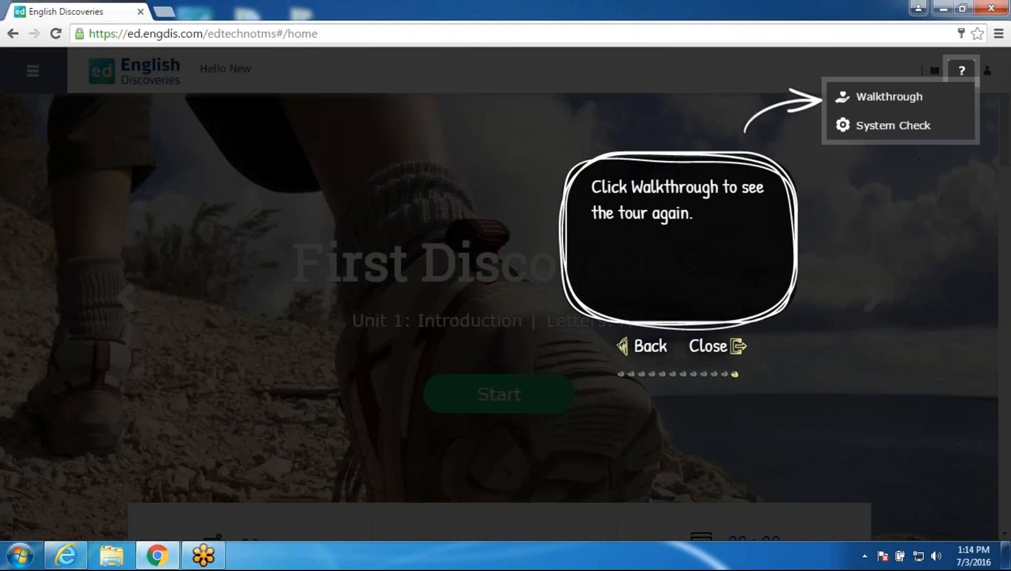
left_click(714, 349)
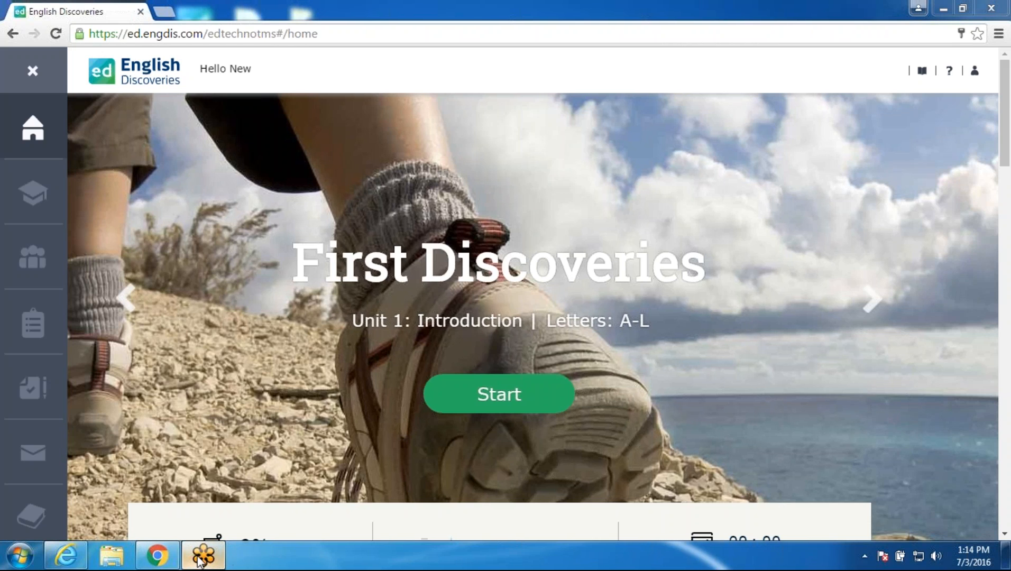
Step: Minimize the Chrome window to show the Windows desktop
left_click(941, 11)
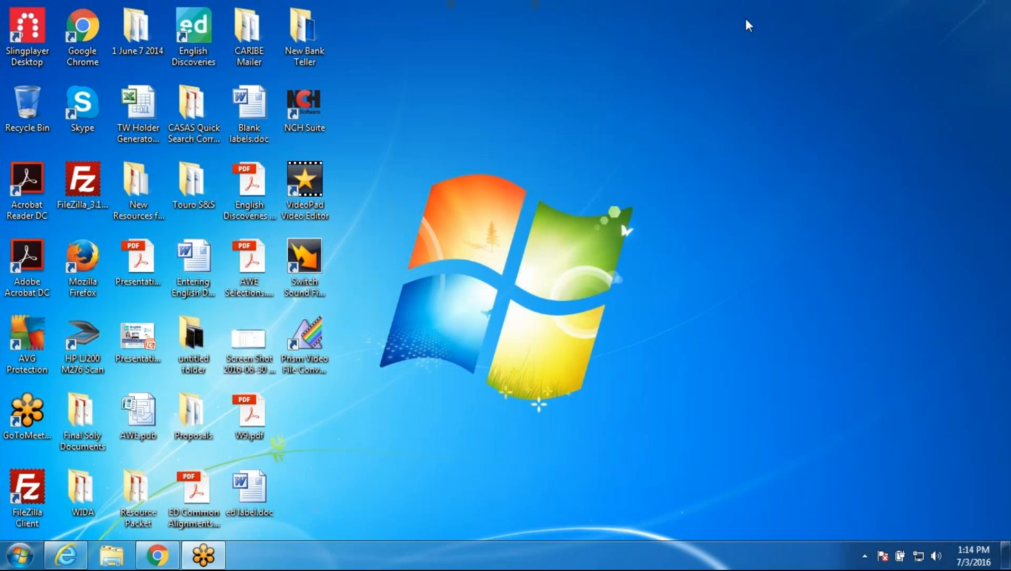